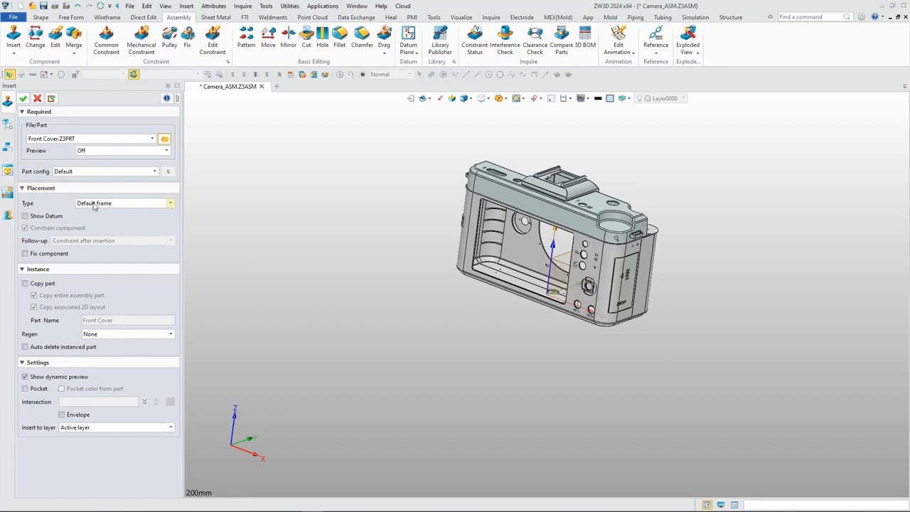
Insert Internal Module.Z3PRT into the assembly with Point placement, positioning it in empty space beside the camera body.
click(164, 140)
click(383, 286)
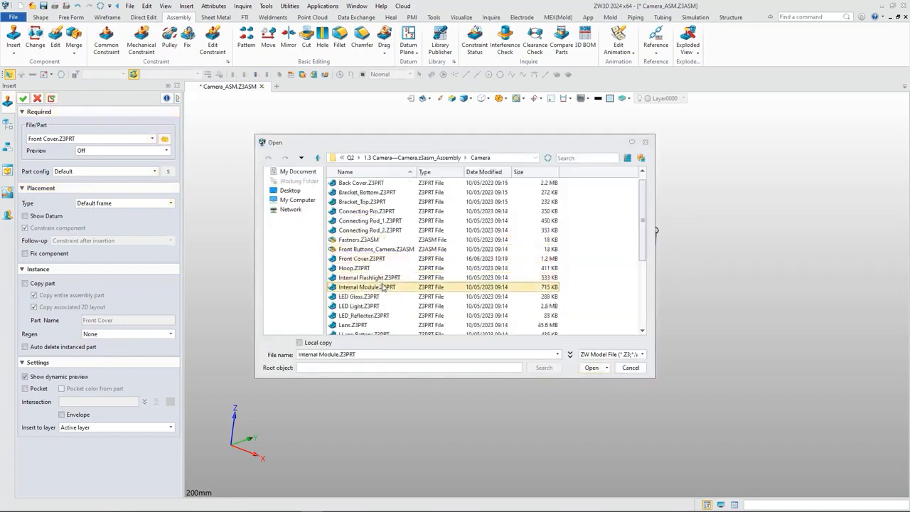
click(591, 367)
click(170, 203)
click(107, 246)
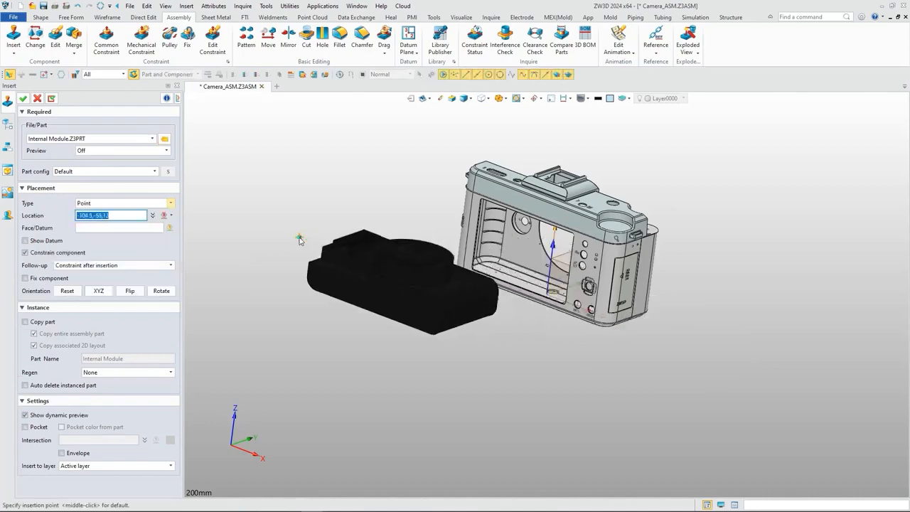
click(291, 241)
Add a concentric constraint with opposite facing between the internal module's brass cylinder and the round hole in the back cover's base.
right_drag(469, 350, 264, 342)
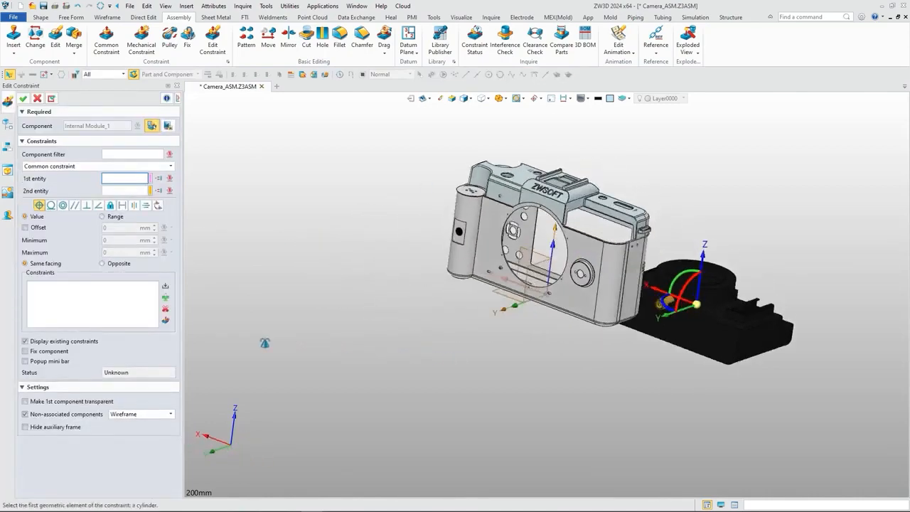
click(63, 204)
scroll(650, 295, up, 5)
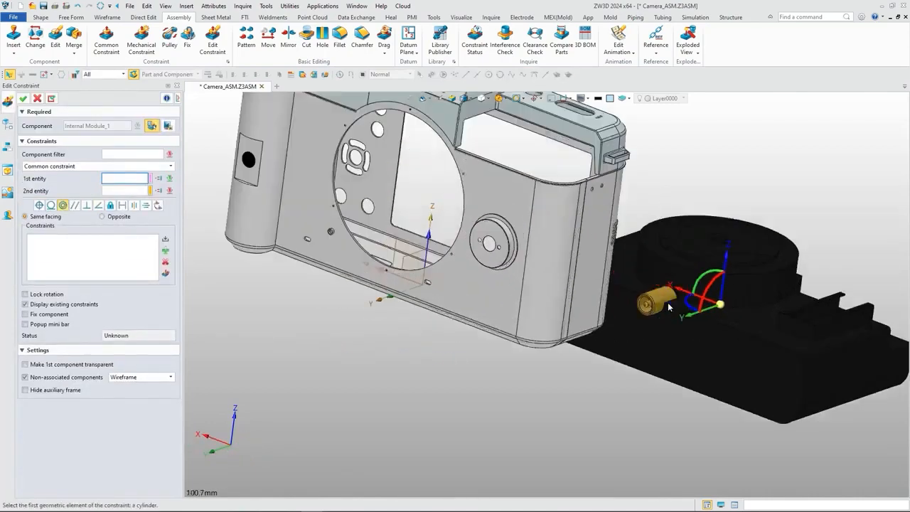
right_drag(218, 228, 231, 251)
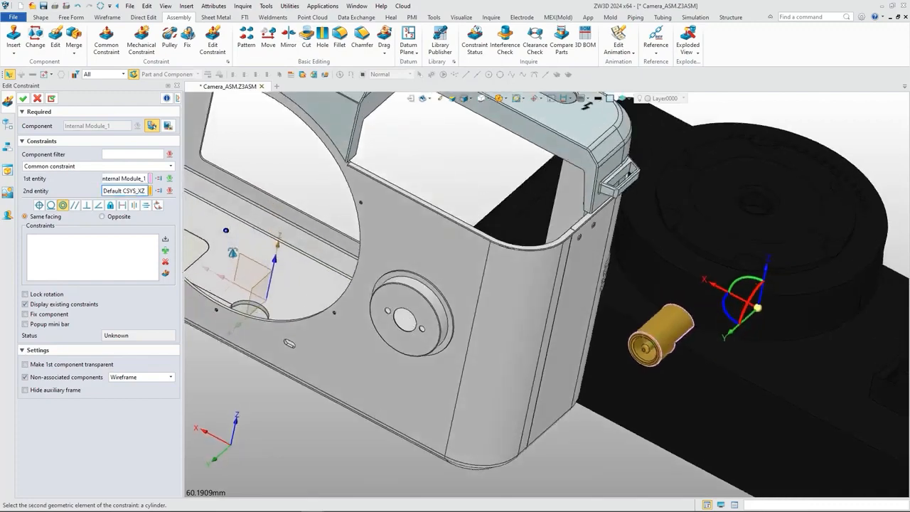
scroll(246, 313, up, 6)
click(248, 299)
scroll(213, 260, down, 5)
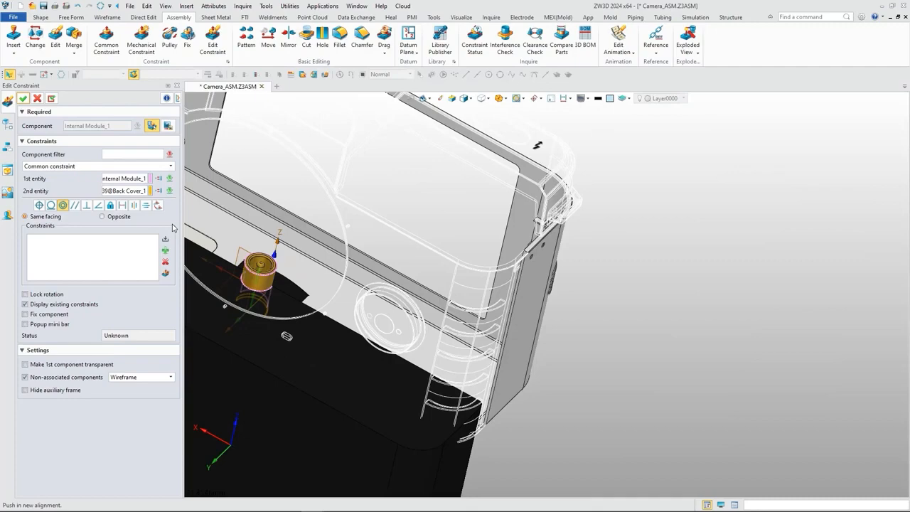
click(119, 217)
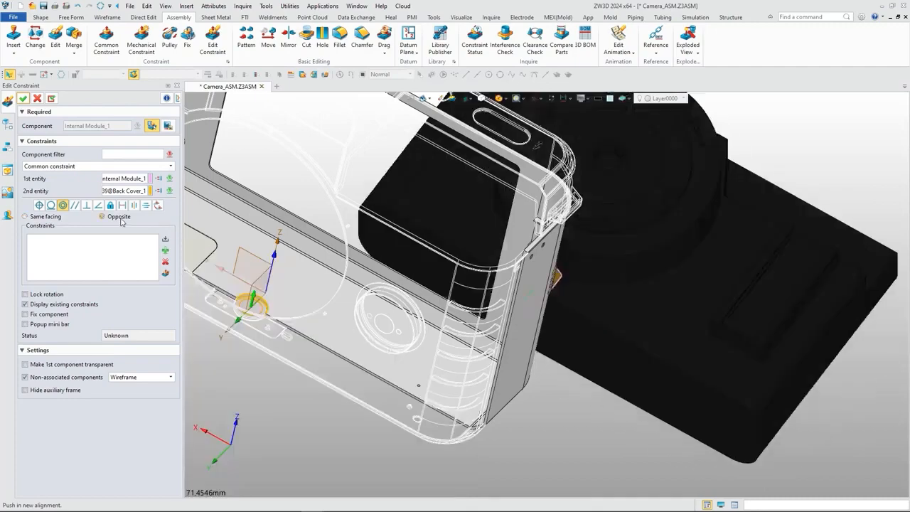
click(53, 101)
Make the end face of the internal module's brass ring coincident with the front cover's underside face beside the round hole.
right_drag(283, 327, 314, 238)
scroll(236, 421, up, 10)
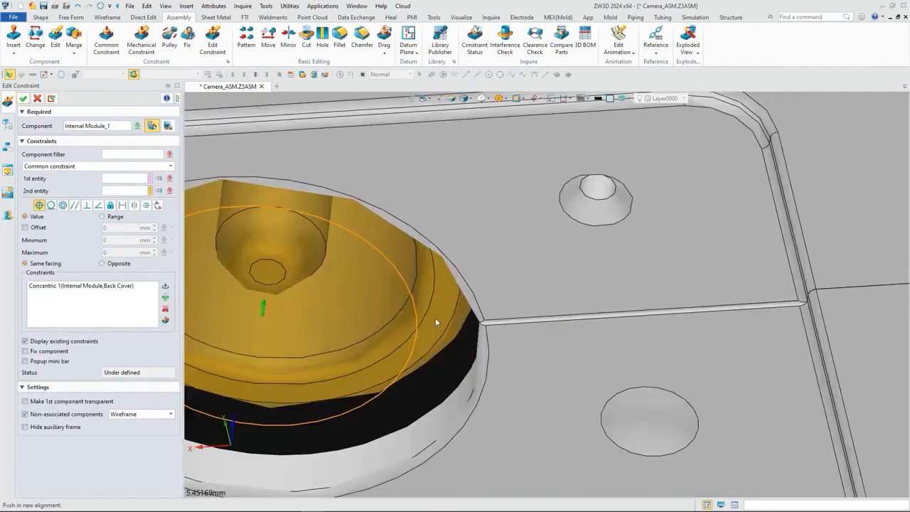
click(138, 178)
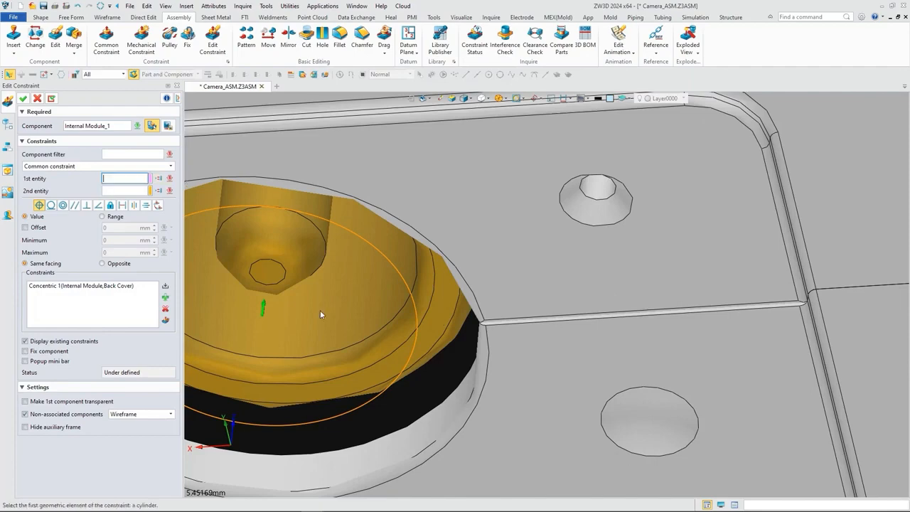
click(428, 332)
click(507, 260)
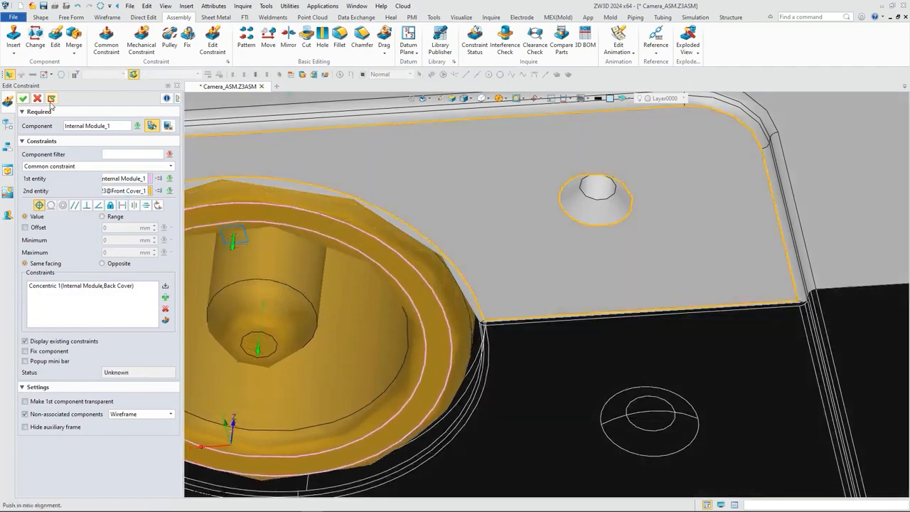
click(51, 99)
Add a parallel common constraint between the internal module's rear face and the back cover's outer rear face.
scroll(321, 277, down, 10)
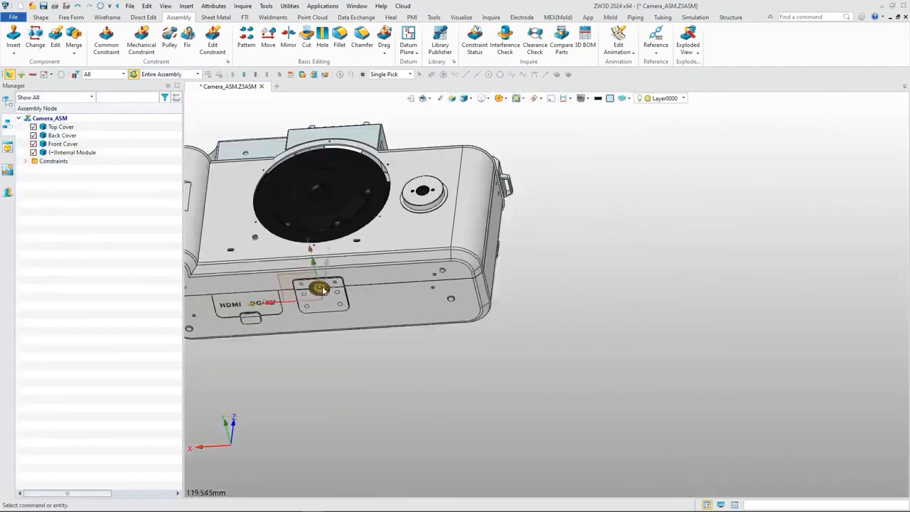
middle_drag(322, 289, 396, 313)
right_drag(455, 263, 475, 331)
middle_drag(475, 331, 543, 368)
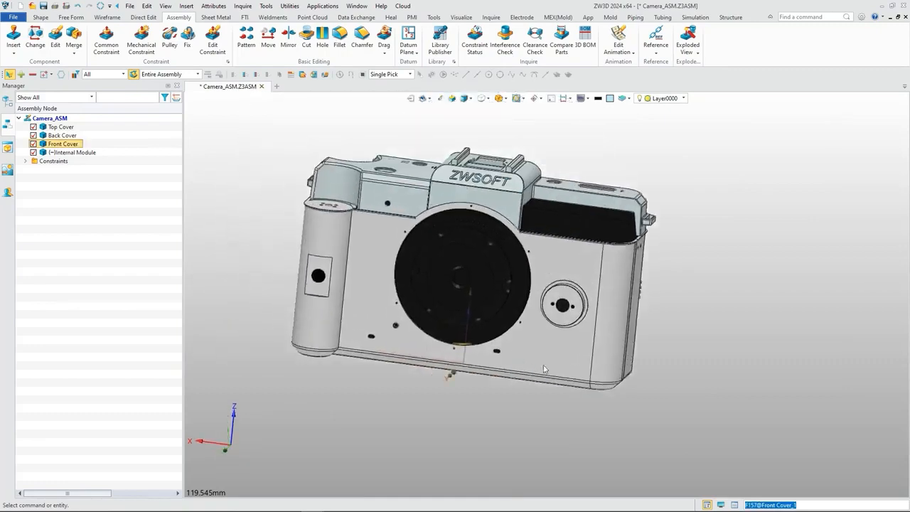
right_drag(544, 368, 696, 371)
click(107, 42)
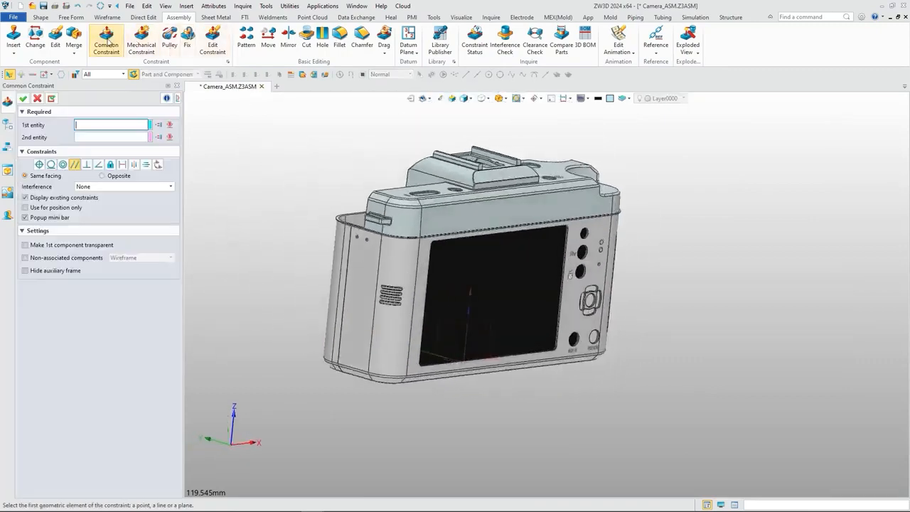
click(509, 286)
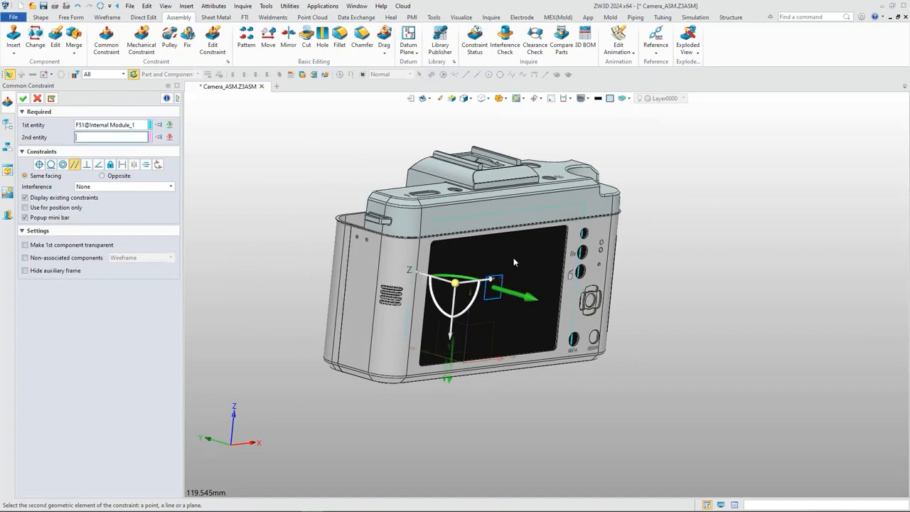
click(425, 259)
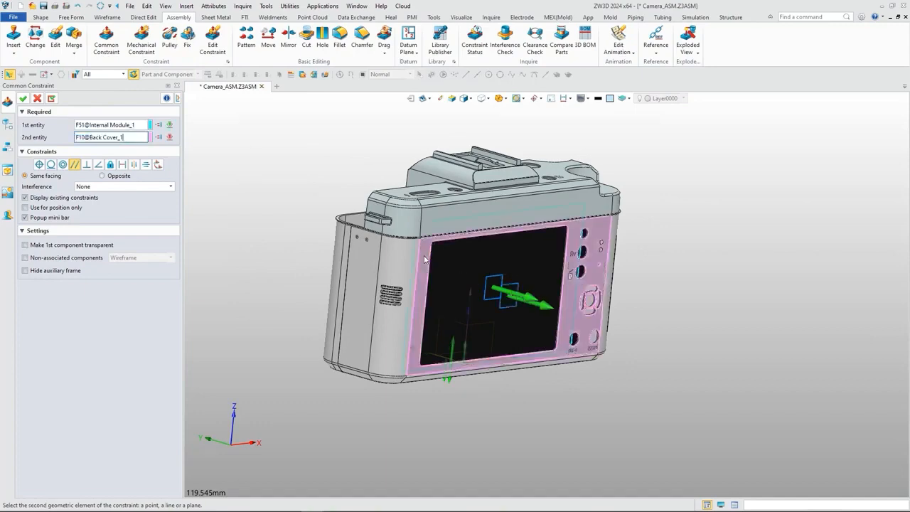
click(23, 99)
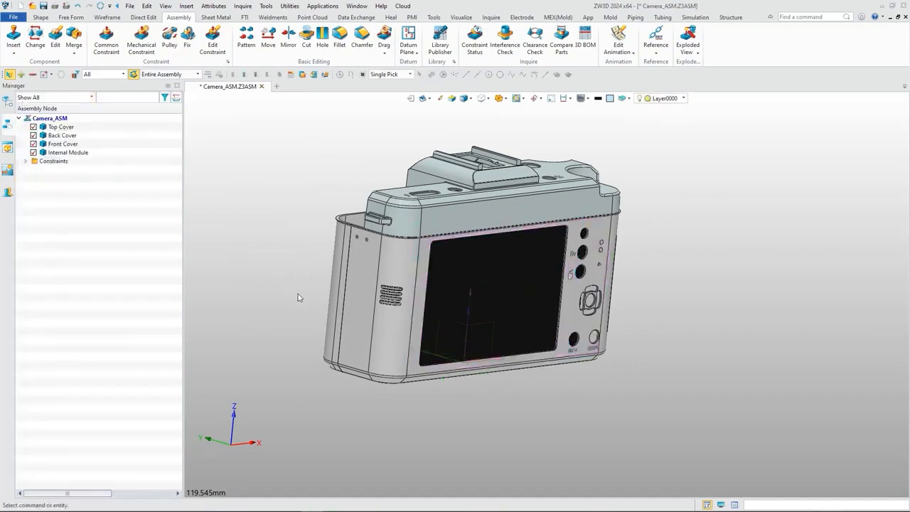
Insert Hoop.Z3PRT with Point placement in empty space beside the camera, leaving it without constraints.
right_drag(298, 297, 437, 264)
click(12, 38)
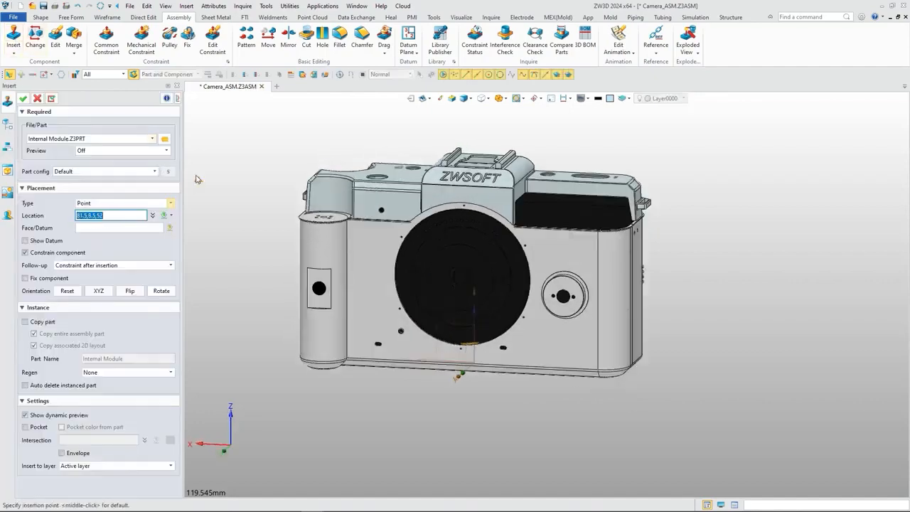
click(164, 140)
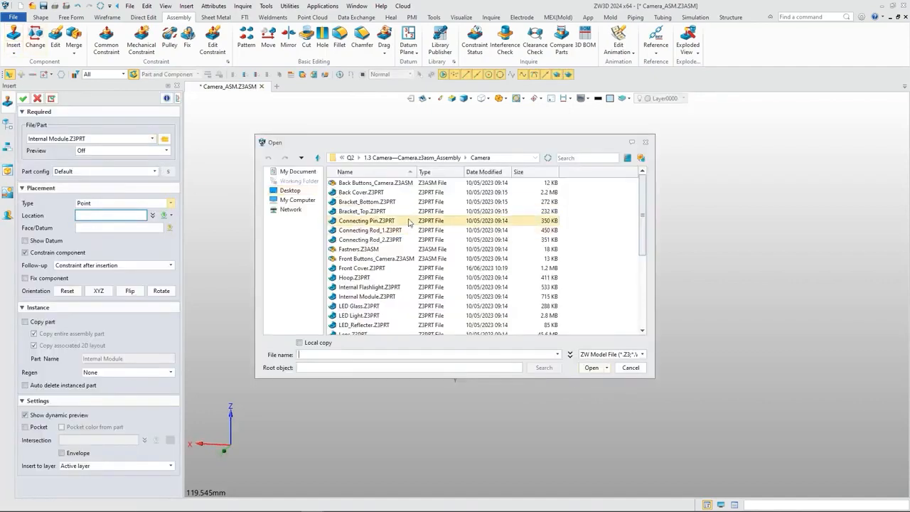
double_click(353, 277)
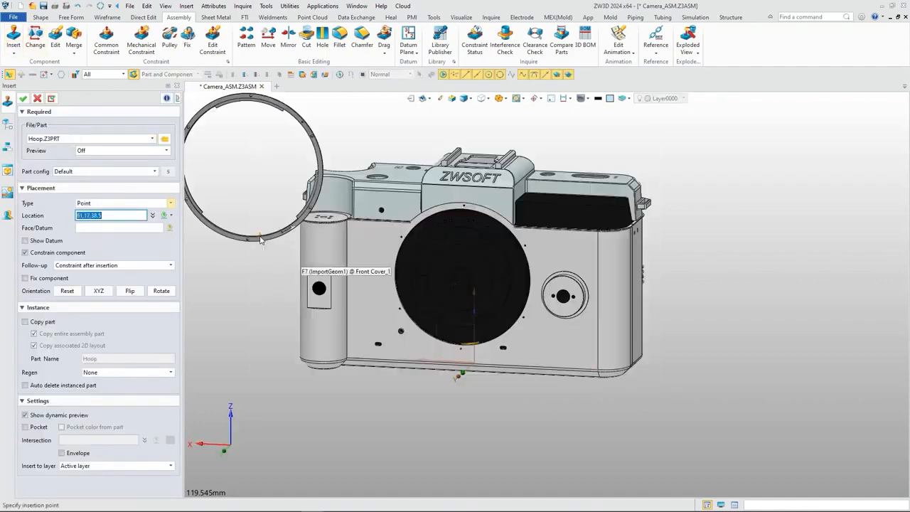
middle_drag(359, 261, 366, 262)
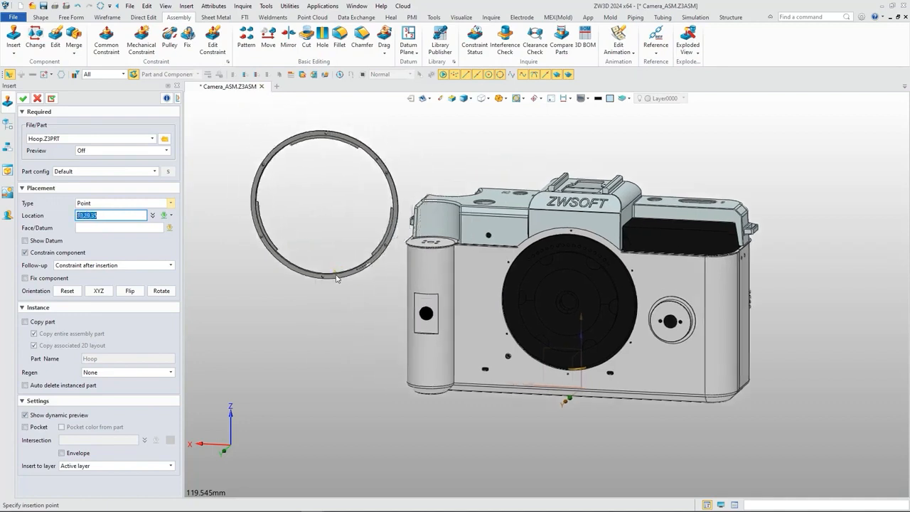
click(336, 278)
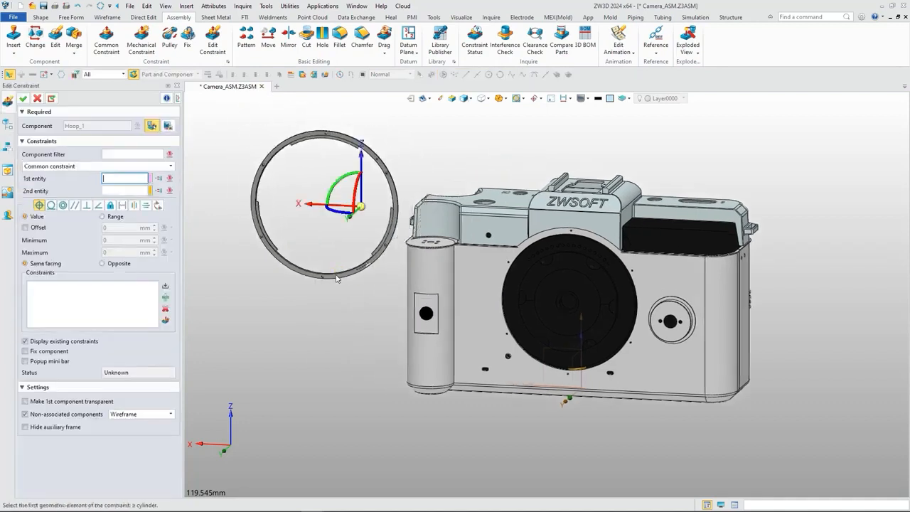
click(23, 99)
Add a coincident constraint with opposite facing between the hoop's flat back face and the front cover's front face.
right_drag(285, 304, 287, 291)
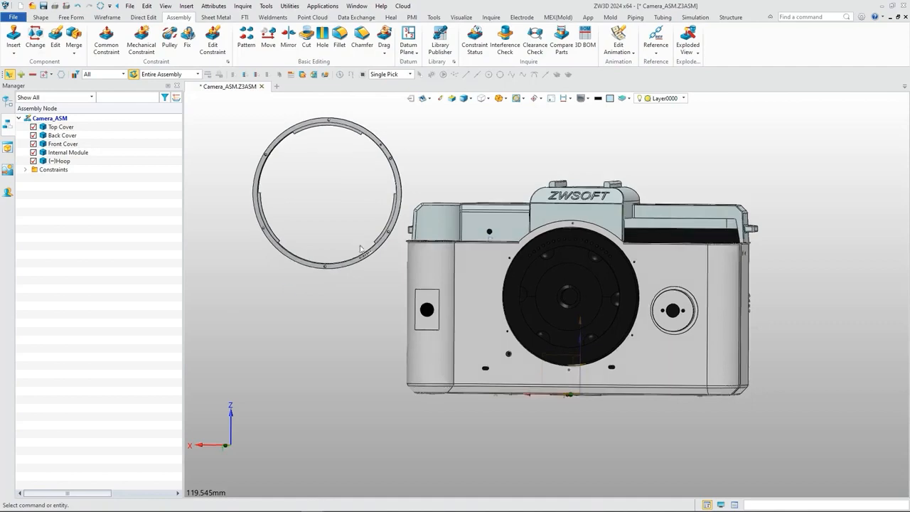
right_drag(374, 135, 333, 137)
right_drag(393, 177, 306, 178)
scroll(582, 133, up, 6)
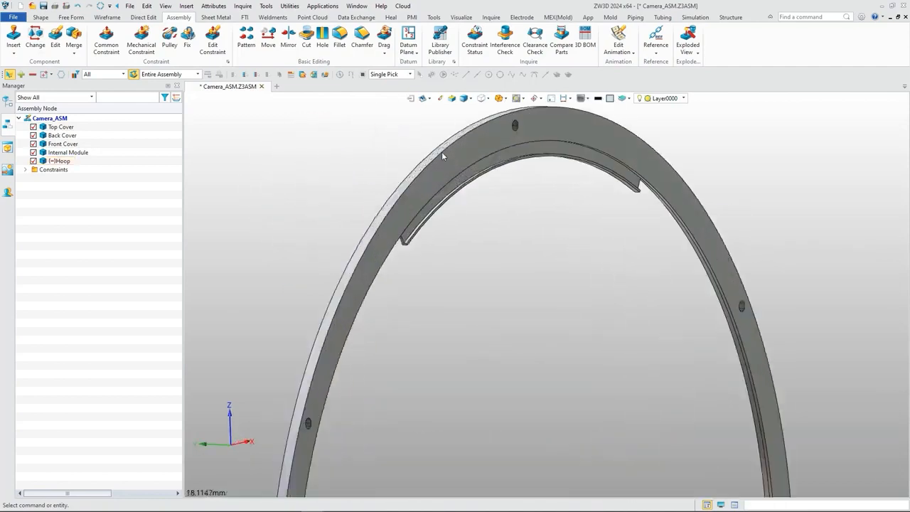
click(105, 39)
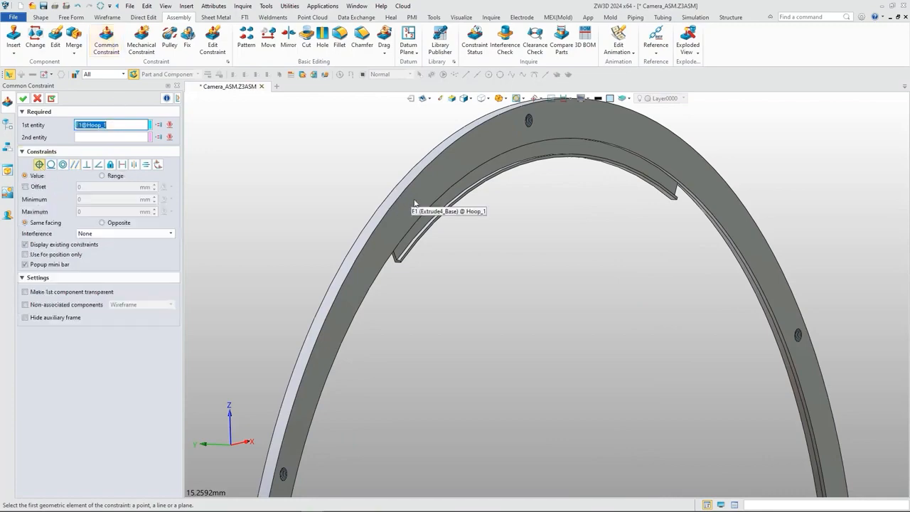
click(414, 204)
scroll(415, 203, down, 9)
right_drag(349, 340, 444, 339)
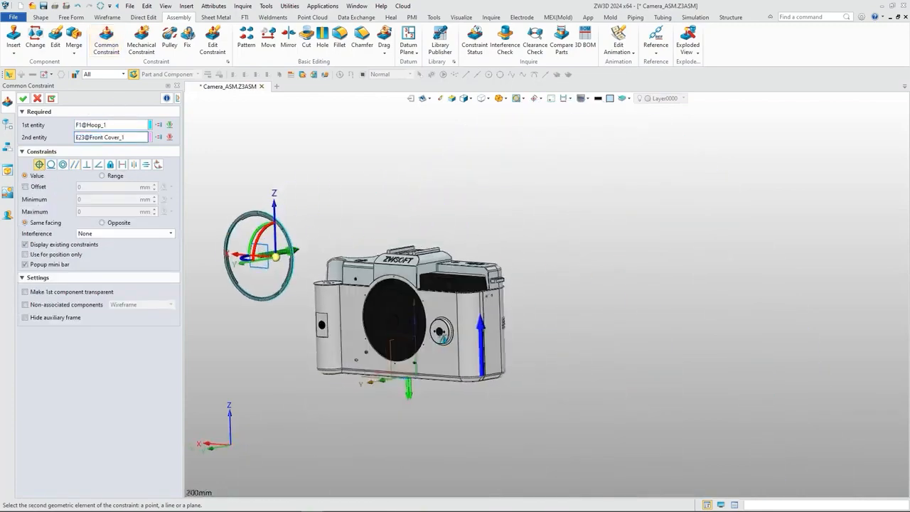
scroll(402, 278, up, 10)
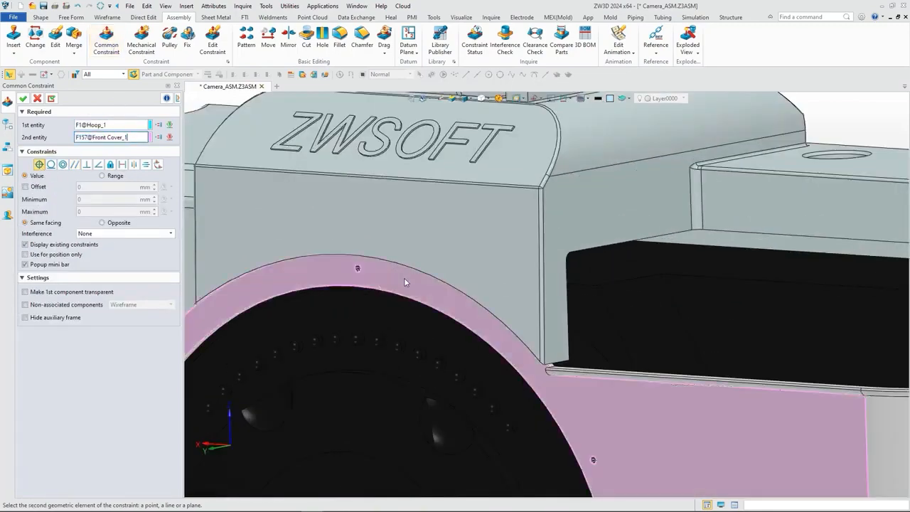
click(404, 280)
scroll(379, 287, down, 8)
right_drag(374, 292, 317, 296)
scroll(351, 188, up, 7)
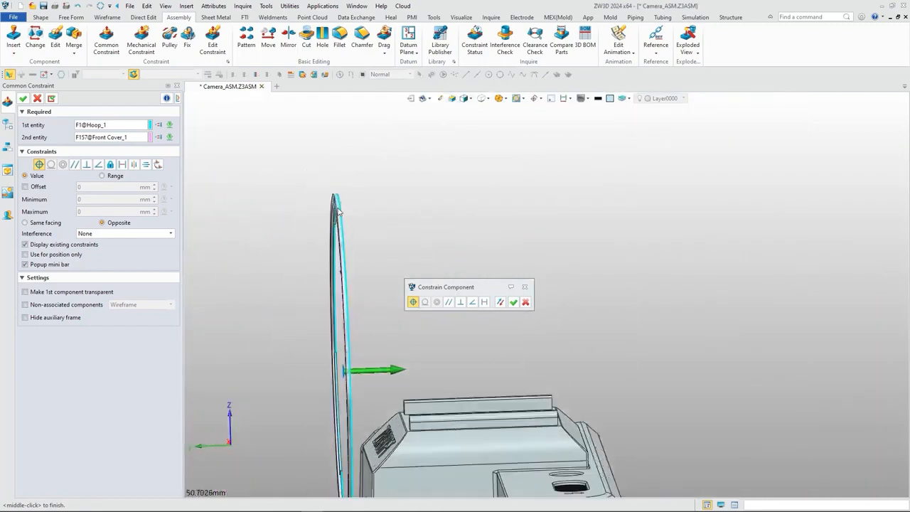
click(50, 100)
Add a concentric constraint between the hoop's cylindrical face and the front cover's round lens opening.
click(63, 164)
scroll(338, 302, up, 8)
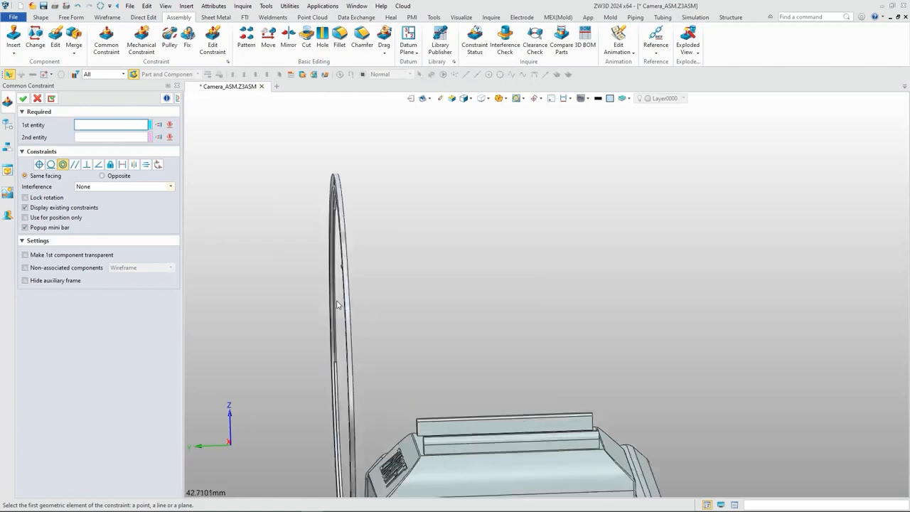
right_drag(325, 291, 444, 324)
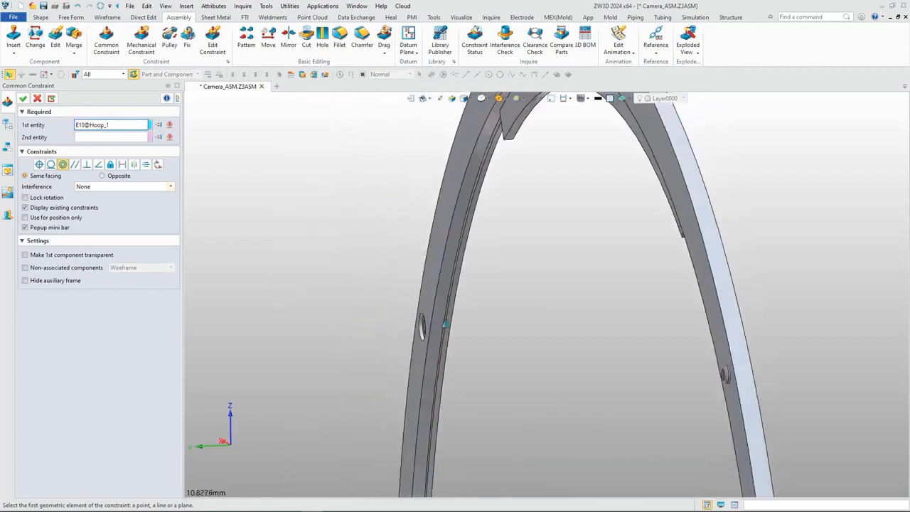
scroll(466, 191, up, 1)
scroll(467, 192, up, 1)
click(469, 187)
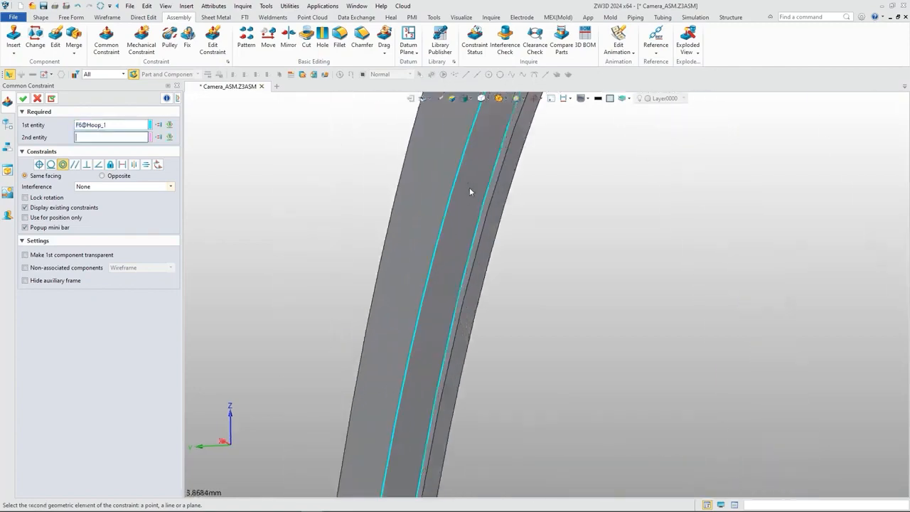
scroll(469, 187, down, 6)
scroll(501, 319, up, 10)
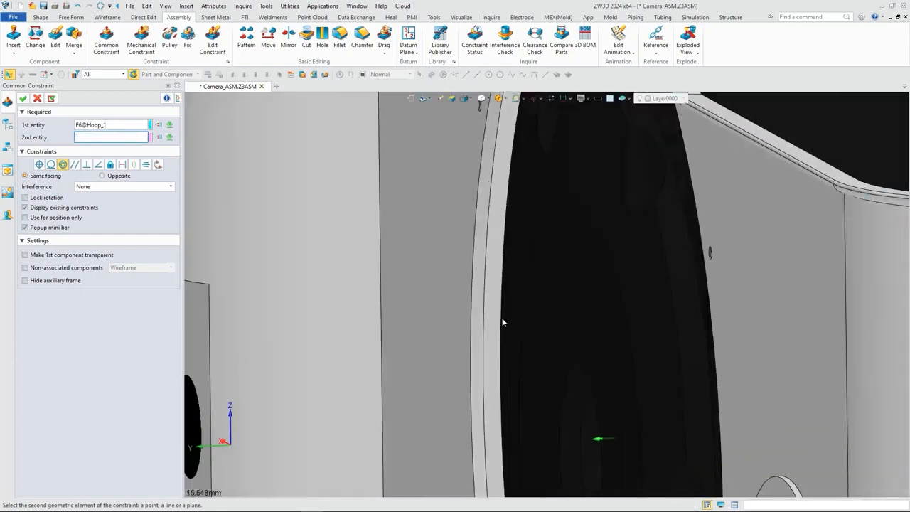
click(455, 232)
scroll(454, 232, down, 7)
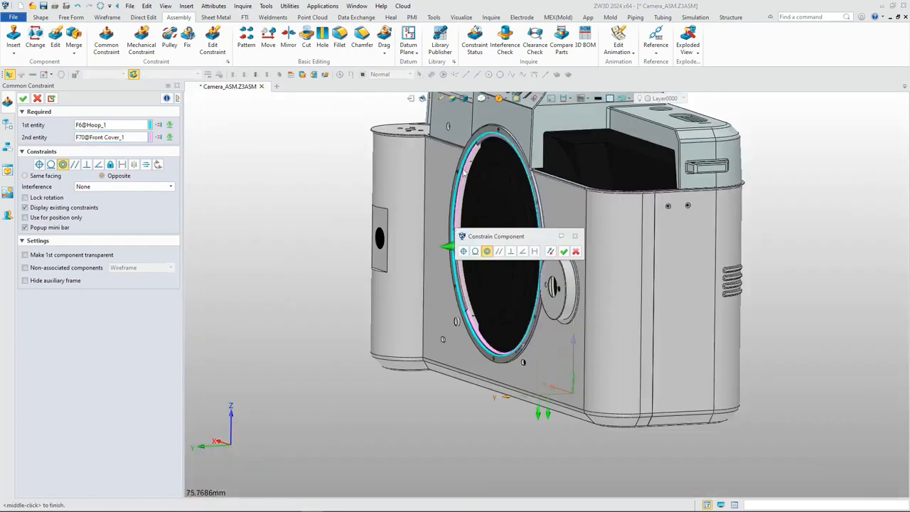
click(50, 98)
Add a concentric constraint between a threaded hole on the hoop and the matching threaded hole in the front cover.
right_drag(460, 159, 510, 169)
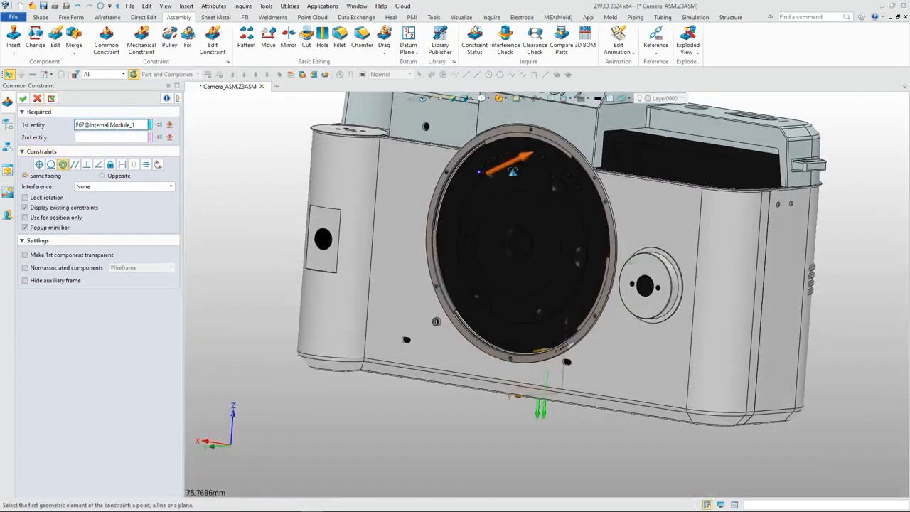
scroll(530, 129, up, 12)
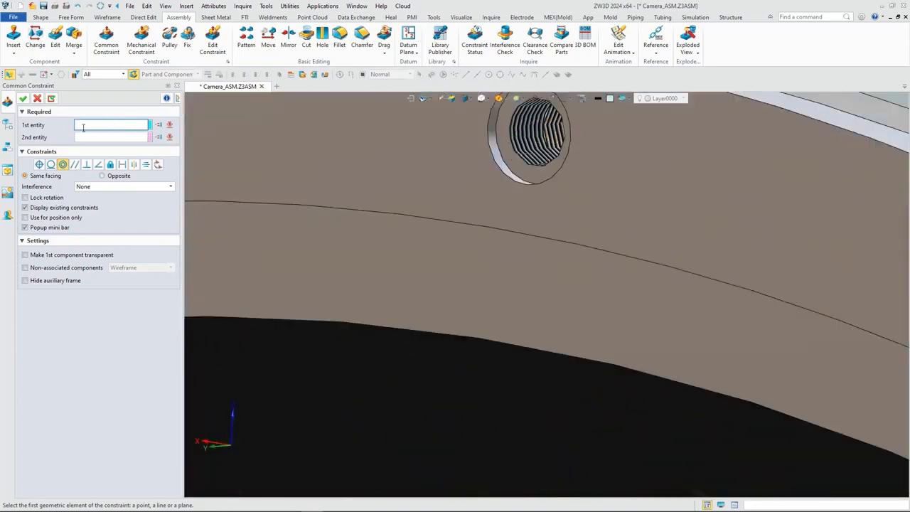
scroll(526, 145, up, 3)
click(508, 145)
scroll(525, 146, down, 3)
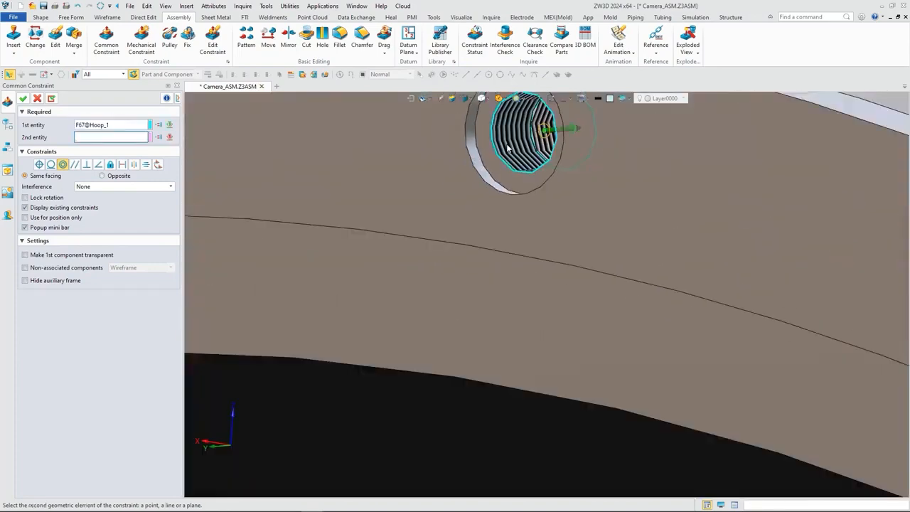
scroll(548, 152, up, 5)
click(549, 152)
scroll(550, 152, down, 5)
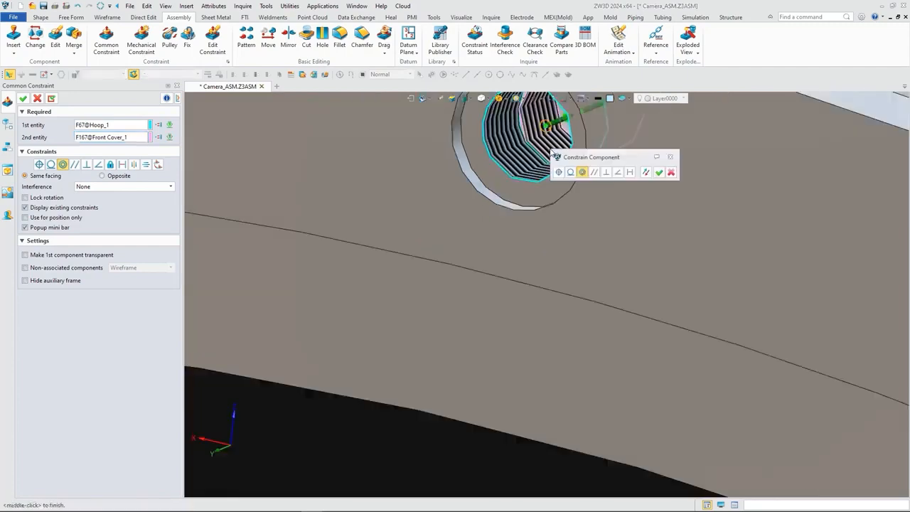
click(23, 99)
scroll(320, 176, down, 5)
scroll(319, 177, down, 10)
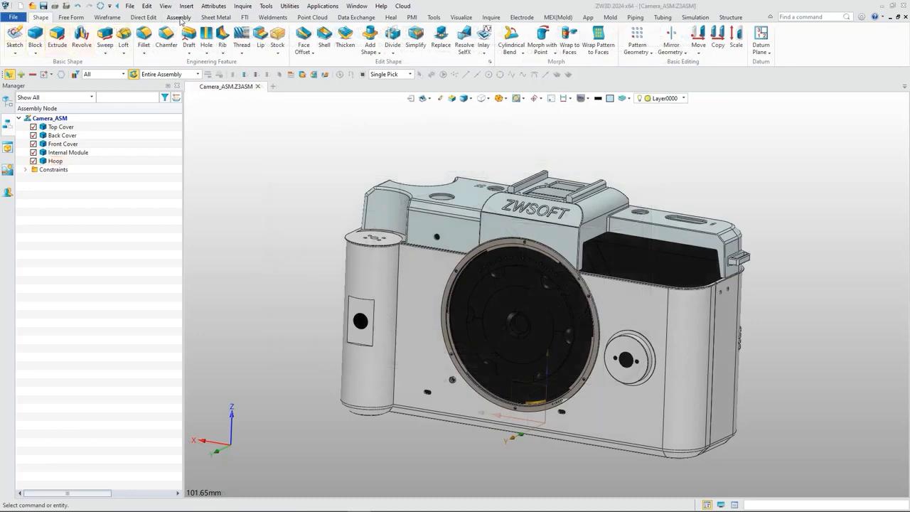
Insert Lens.Z3PRT with Points placement in empty space beside the camera, leaving it without constraints.
click(178, 17)
click(13, 37)
scroll(379, 248, down, 2)
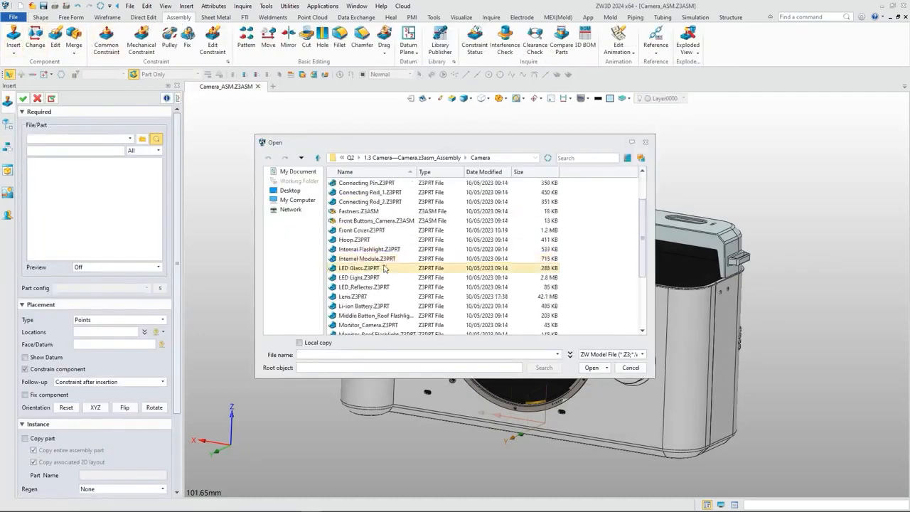
click(382, 294)
click(601, 369)
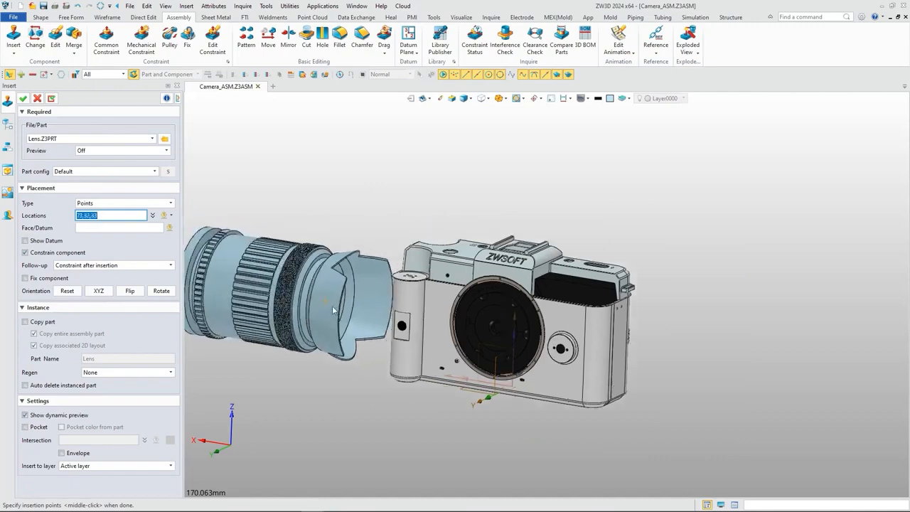
middle_click(332, 305)
click(23, 99)
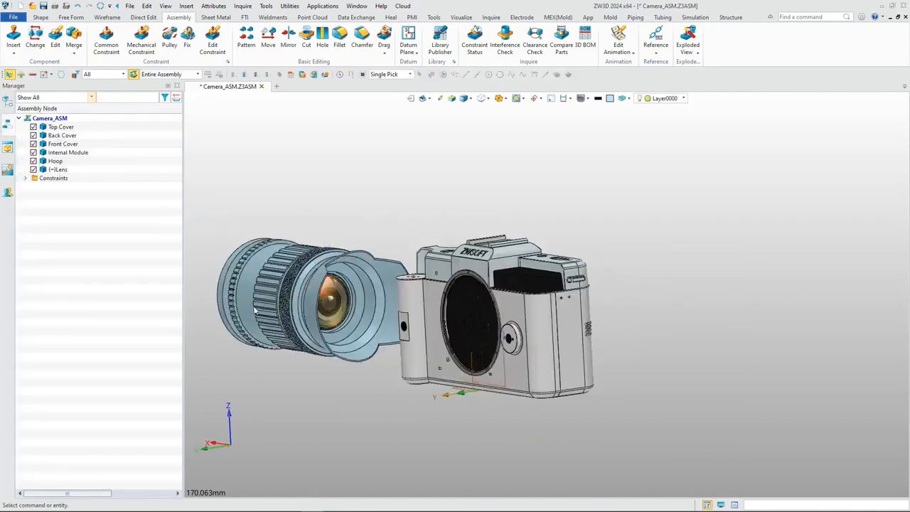
Add a coincident constraint with opposite facing between the lens's flat rear mounting face and the hoop's front face.
middle_drag(449, 356, 244, 354)
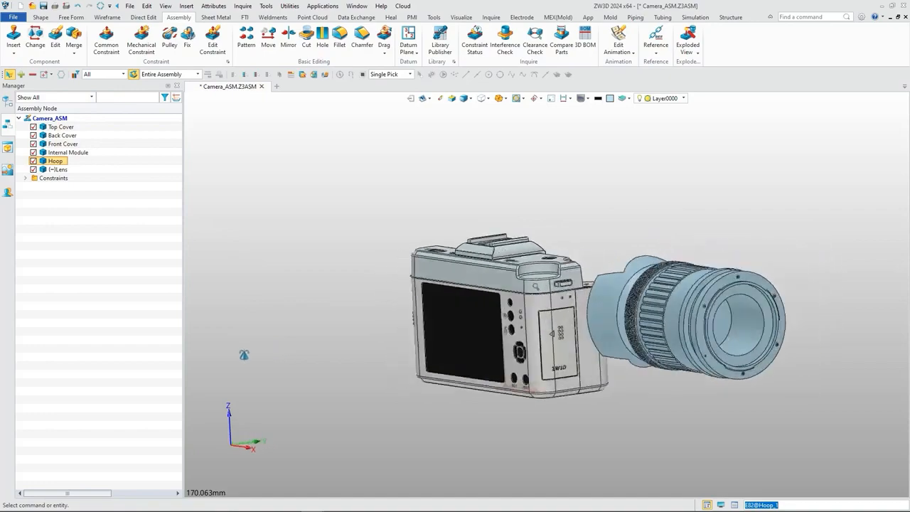
scroll(739, 285, up, 10)
click(106, 44)
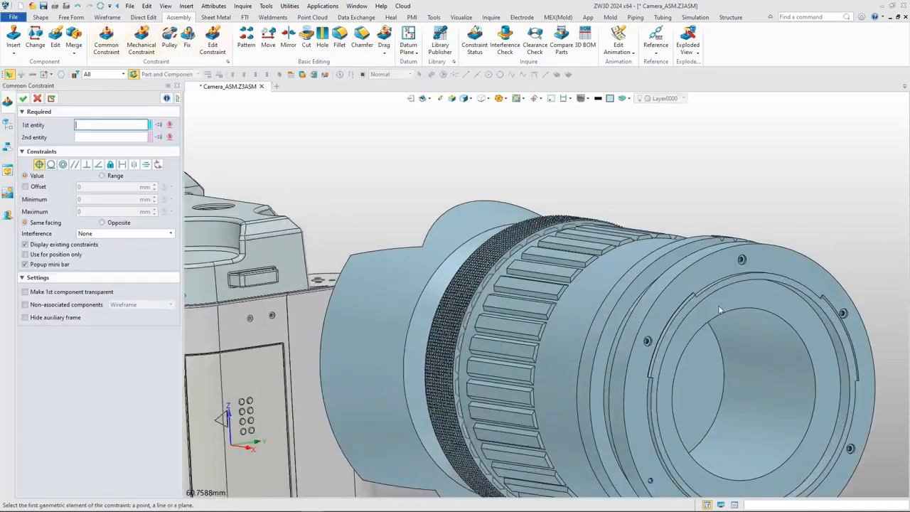
click(678, 242)
scroll(678, 244, down, 8)
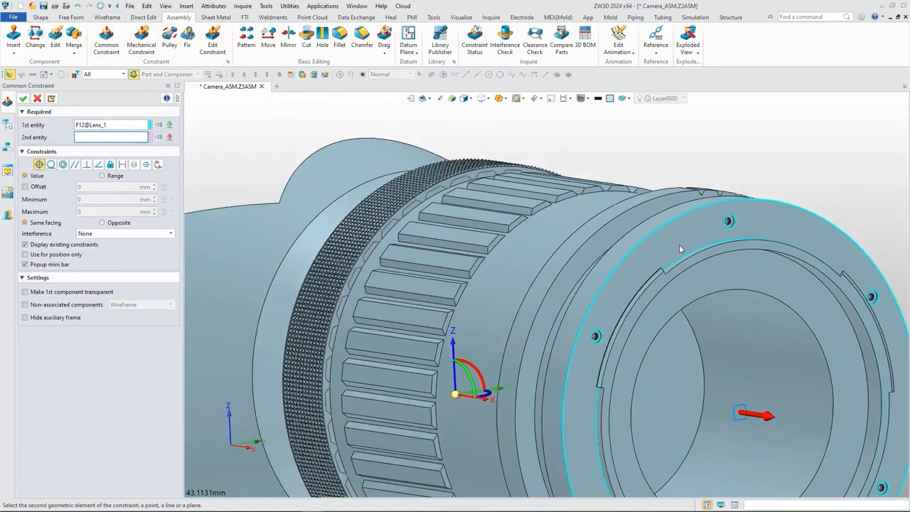
middle_drag(687, 258, 613, 271)
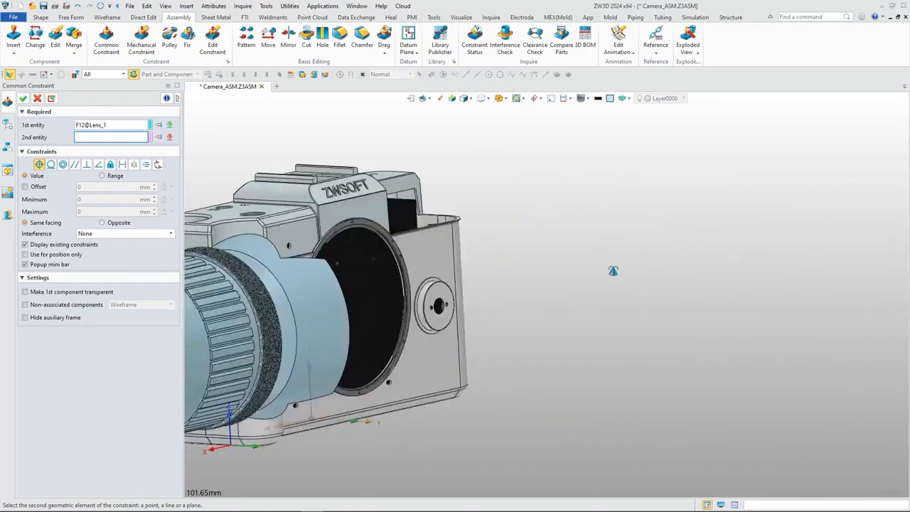
scroll(368, 227, up, 6)
click(369, 229)
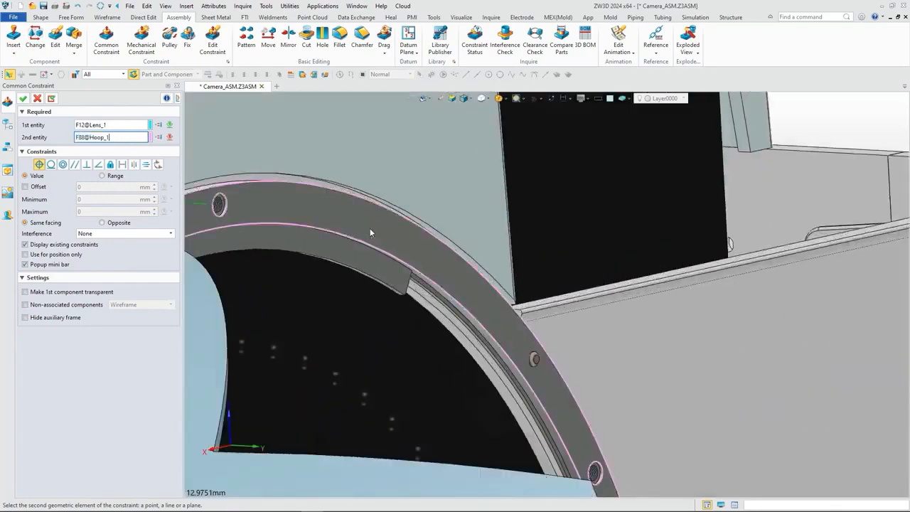
scroll(370, 231, down, 8)
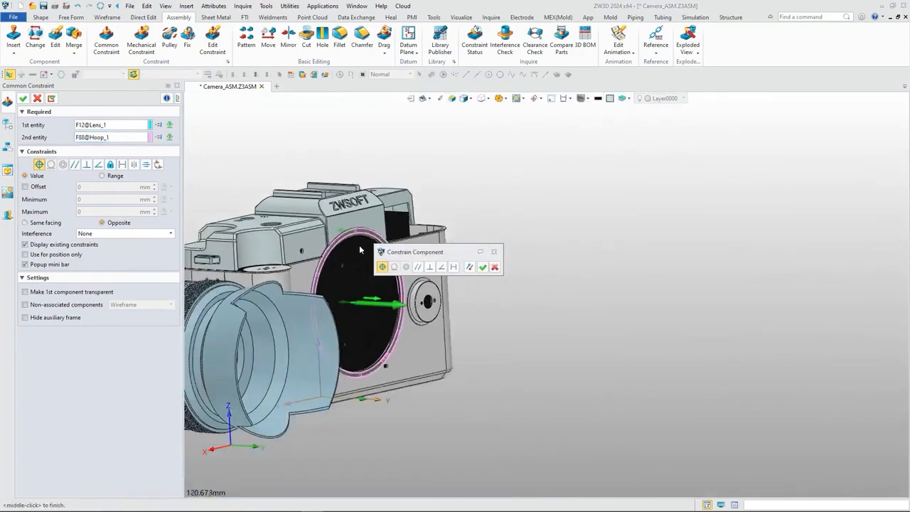
middle_drag(464, 304, 555, 298)
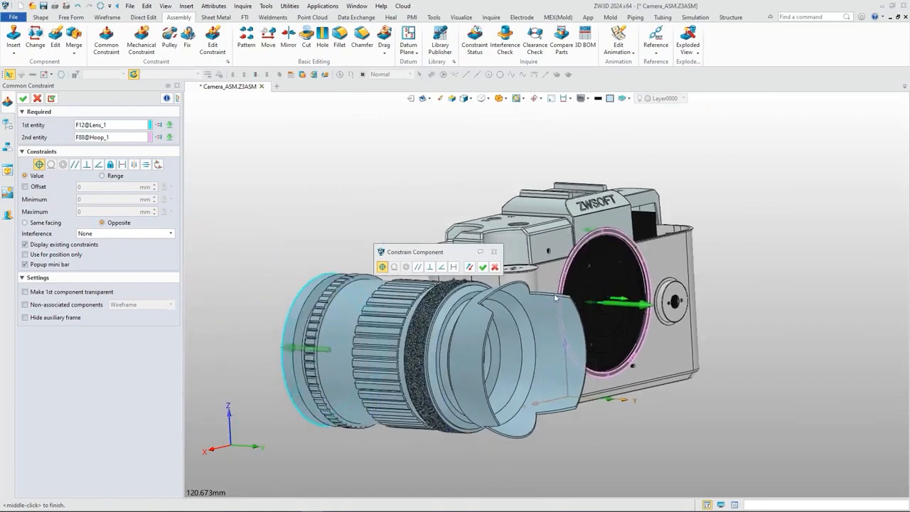
click(53, 98)
Add a concentric constraint with same facing between the cylindrical face at the lens's rear end and the hoop's outer circular edge.
click(63, 164)
scroll(295, 302, up, 5)
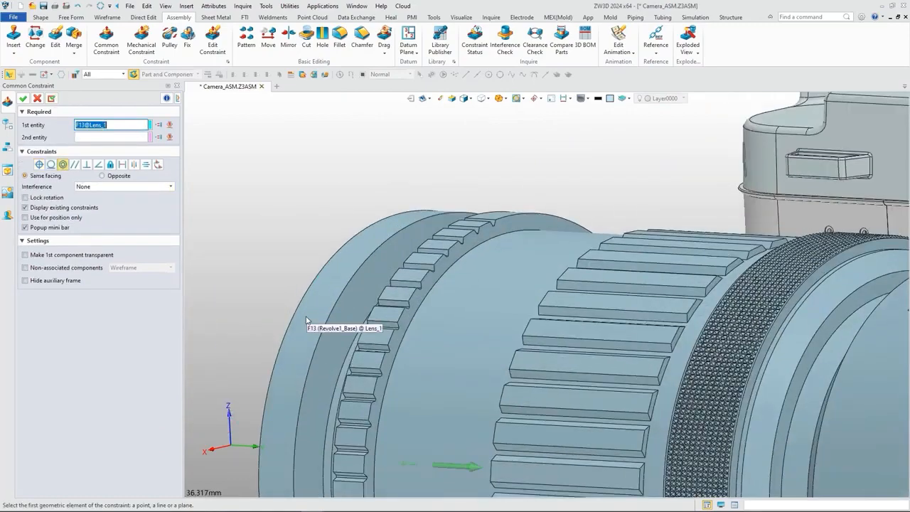
click(305, 319)
scroll(304, 319, down, 4)
scroll(705, 249, up, 6)
scroll(656, 282, up, 3)
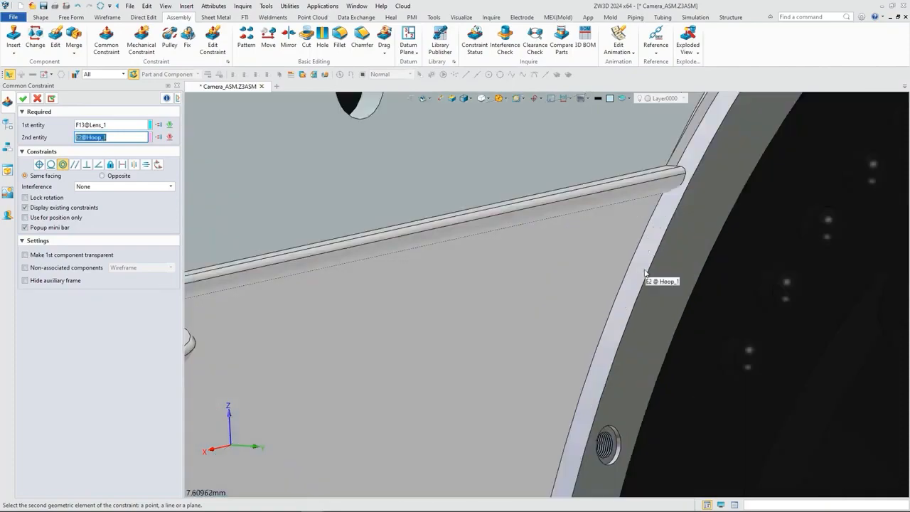
click(646, 280)
scroll(604, 281, down, 8)
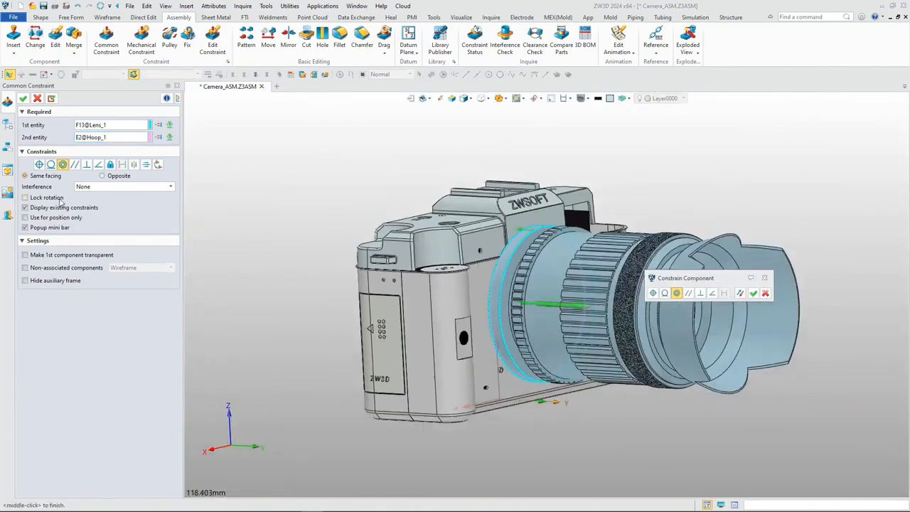
click(24, 98)
Insert Connecting Rod_2.Z3PRT with Points placement above the camera and rotate it about its vertical axis, without adding constraints.
middle_drag(729, 347, 684, 397)
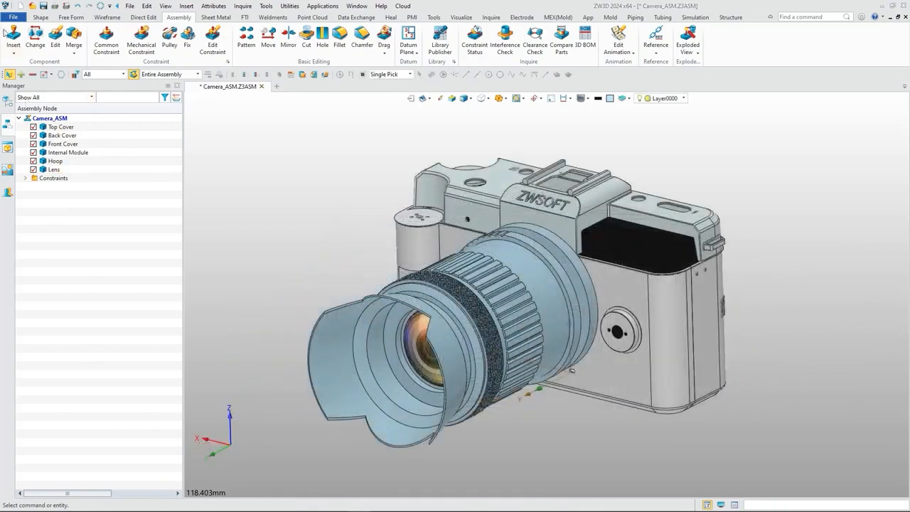
click(9, 35)
click(165, 139)
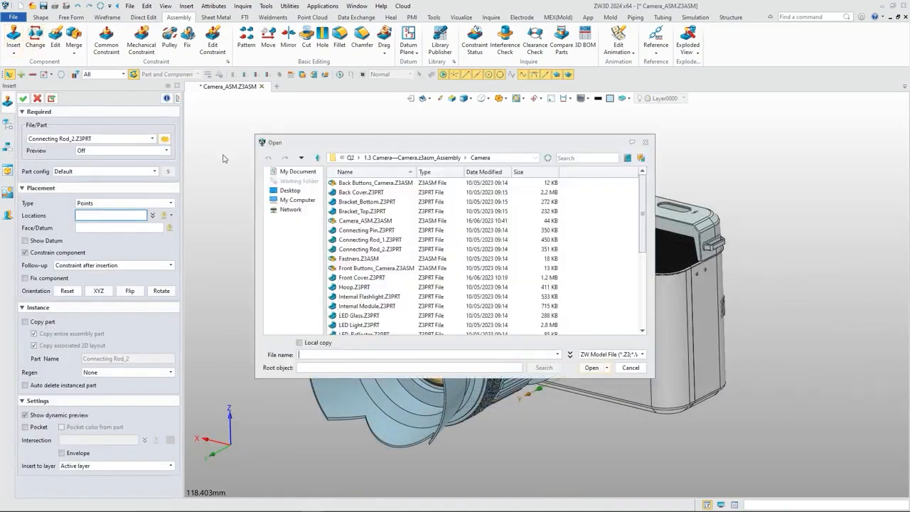
click(355, 250)
click(594, 370)
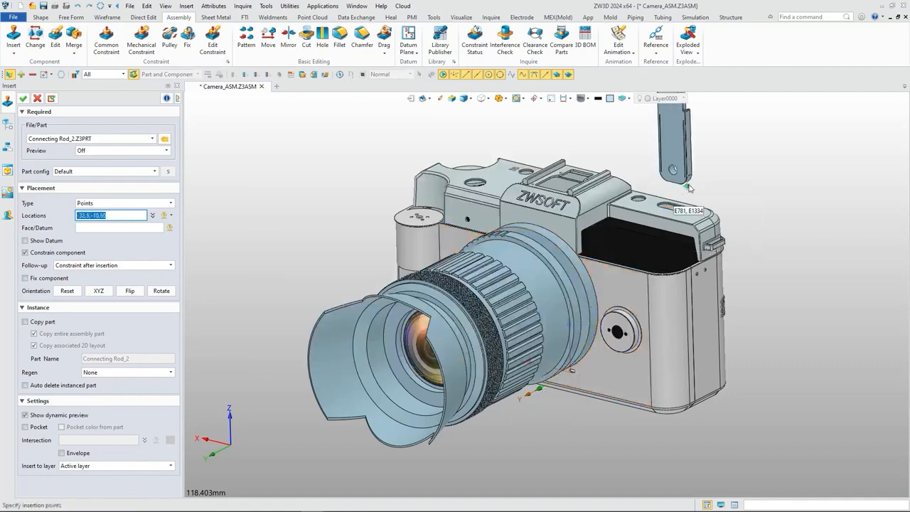
middle_drag(701, 185, 697, 211)
click(23, 100)
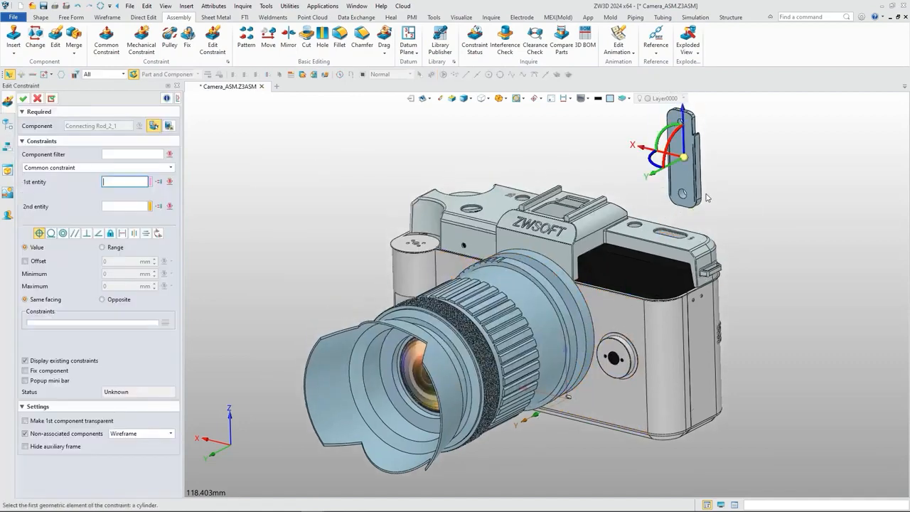
drag(653, 167, 724, 173)
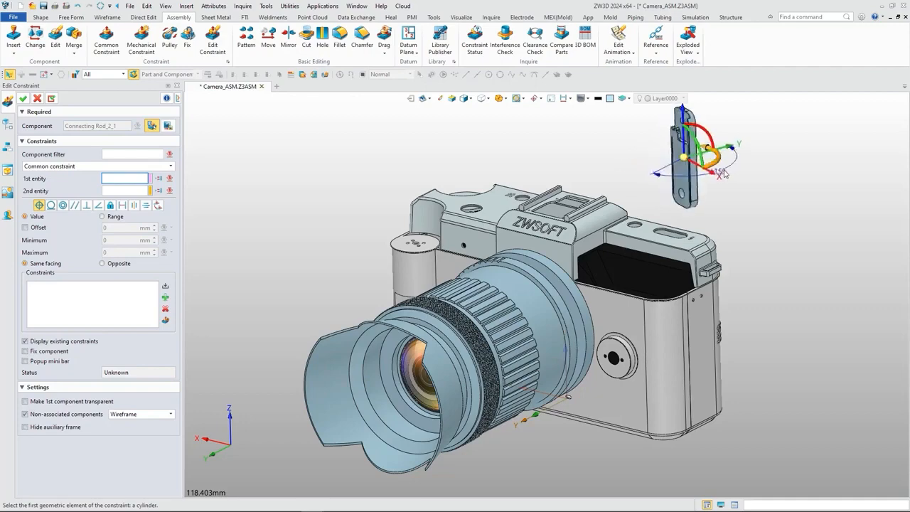
click(24, 99)
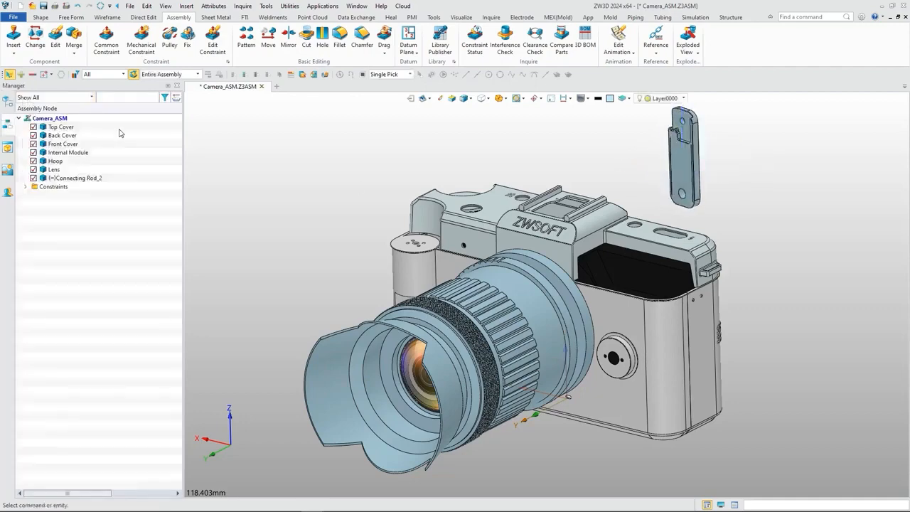
Begin a center constraint using the two opposite long side faces of Connecting Rod_2 as base entities.
click(106, 44)
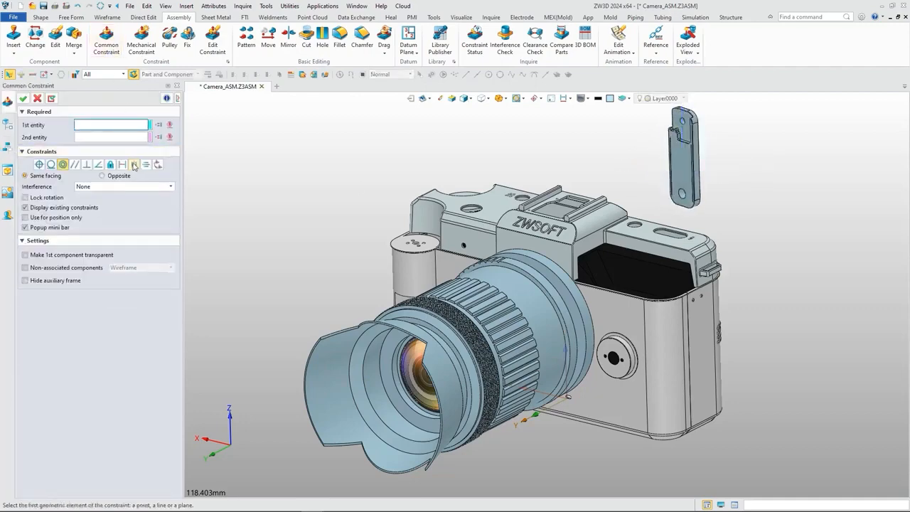
click(134, 164)
click(697, 183)
scroll(697, 184, up, 5)
scroll(690, 191, down, 5)
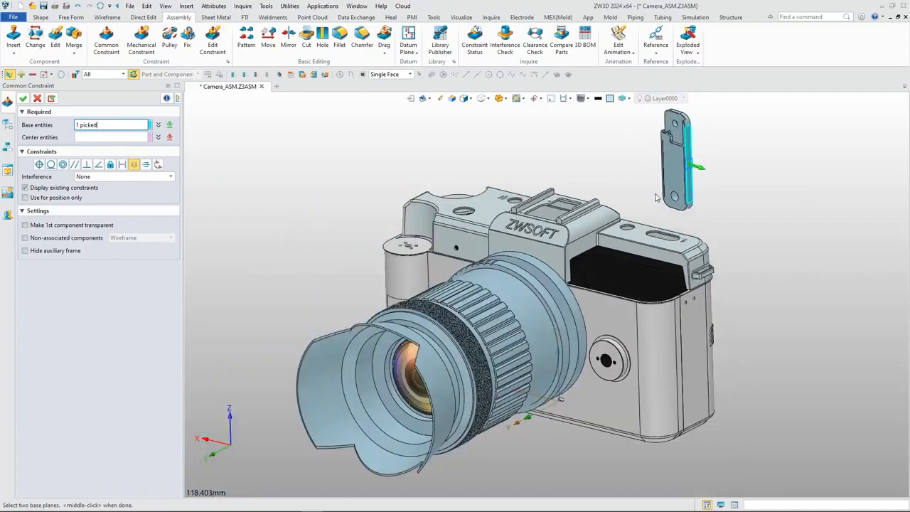
right_drag(649, 206, 731, 168)
scroll(577, 152, up, 6)
click(567, 134)
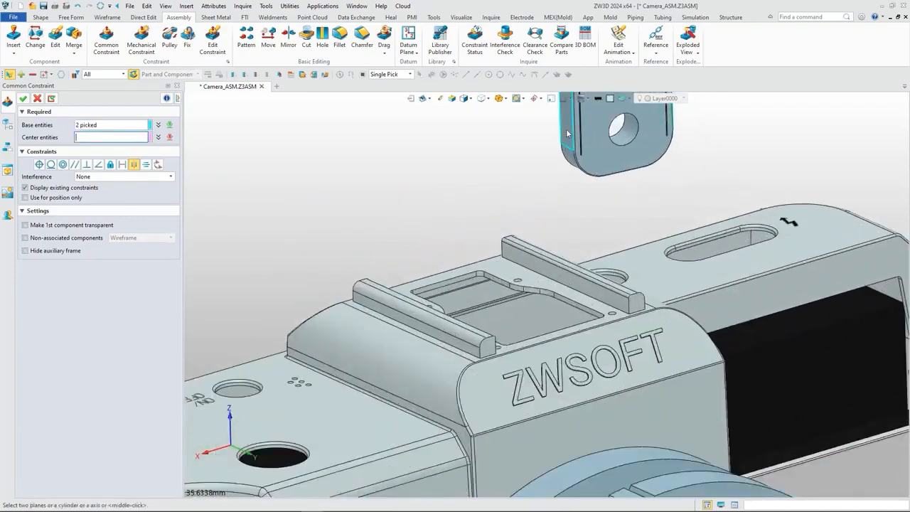
Complete the center constraint using the facing sides of the two L-shaped ribs inside the camera's open compartment as center entities.
scroll(567, 134, down, 6)
click(558, 190)
right_drag(682, 246, 706, 203)
click(577, 269)
click(595, 354)
scroll(580, 343, up, 6)
click(580, 343)
scroll(580, 344, down, 4)
scroll(655, 202, up, 6)
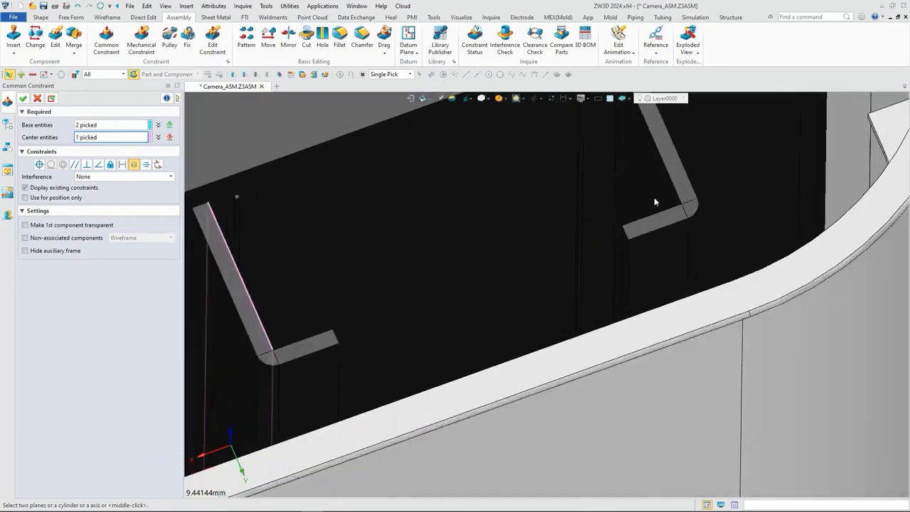
click(655, 200)
scroll(618, 213, down, 6)
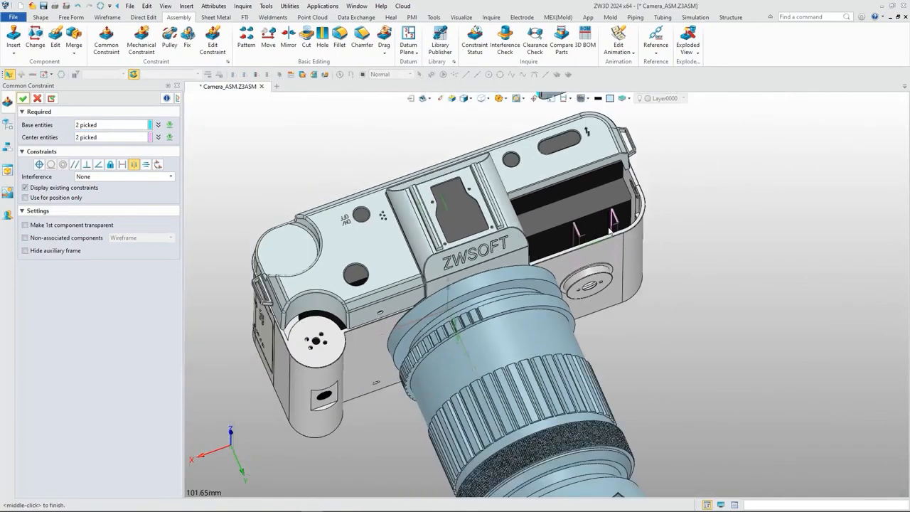
scroll(608, 226, down, 4)
right_drag(609, 233, 536, 218)
middle_drag(537, 218, 467, 201)
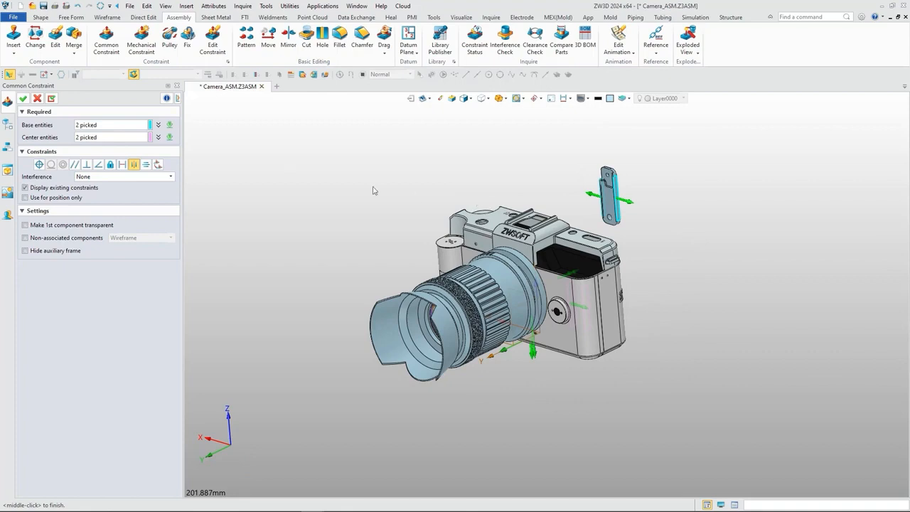
click(22, 100)
Insert Connecting Rod_1.Z3PRT with Points placement above the camera, close to Connecting Rod_2.
right_drag(503, 210, 416, 177)
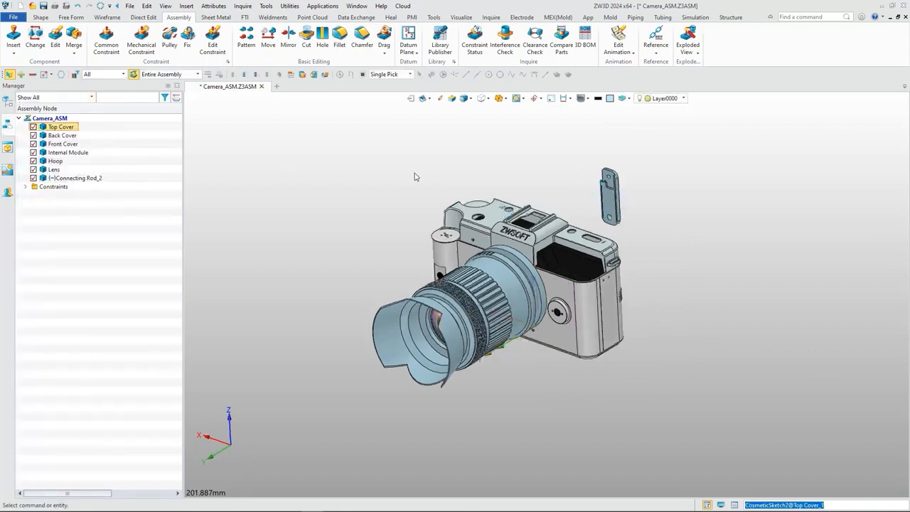
click(22, 34)
click(393, 240)
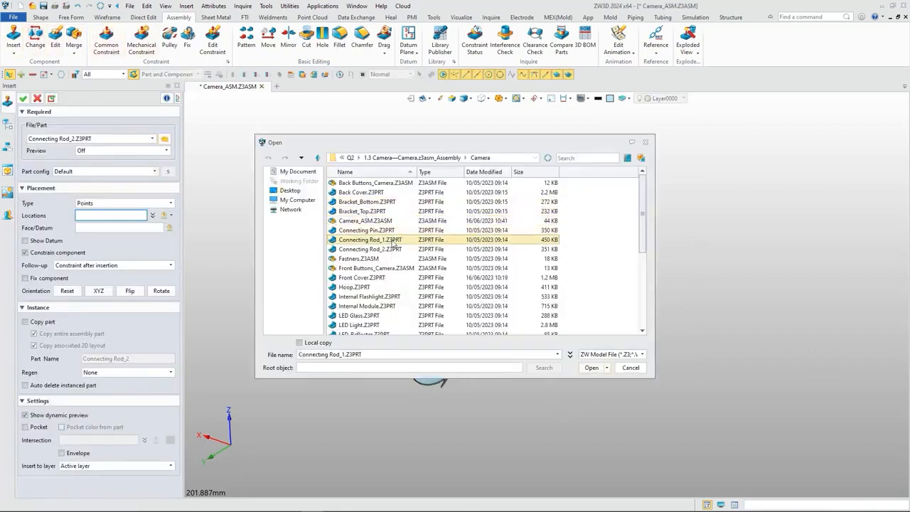
click(591, 367)
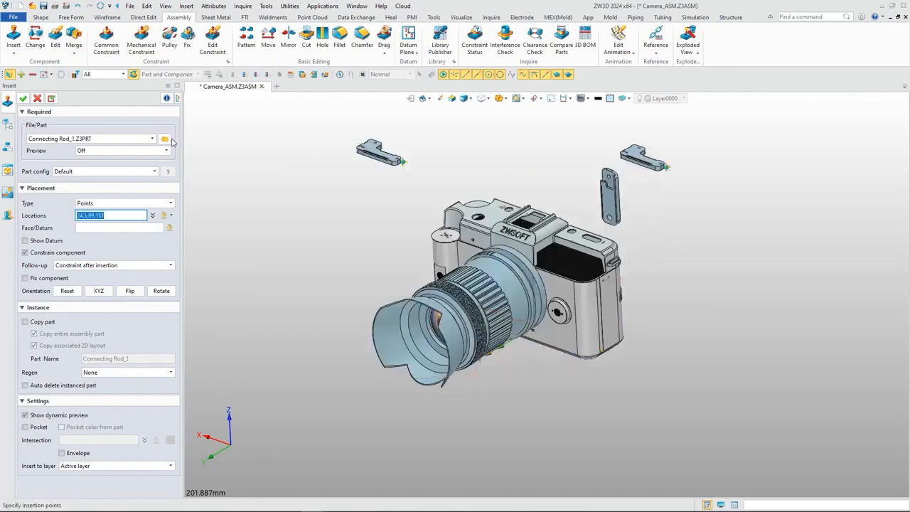
click(23, 98)
scroll(621, 160, up, 3)
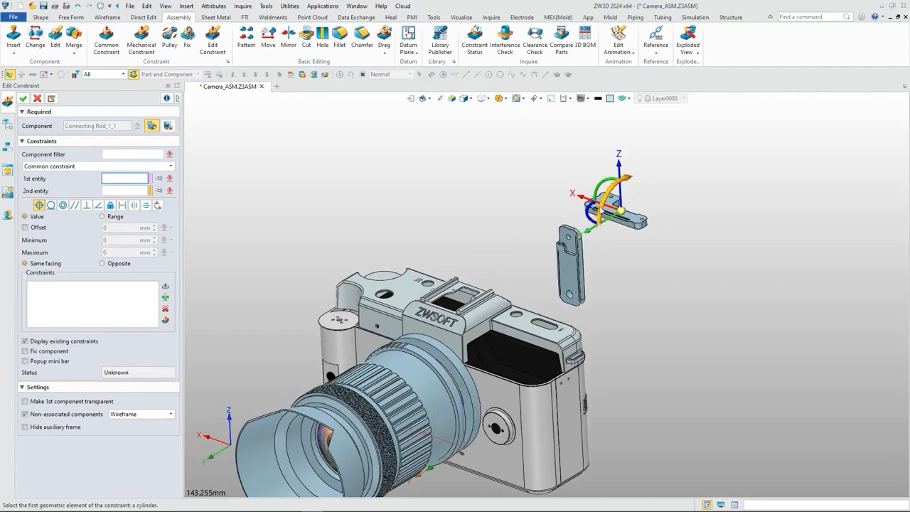
Rotate Connecting Rod_1 upright and shift it about 28.7 mm backward along its Z axis, without adding constraints.
drag(613, 201, 648, 250)
scroll(644, 240, up, 3)
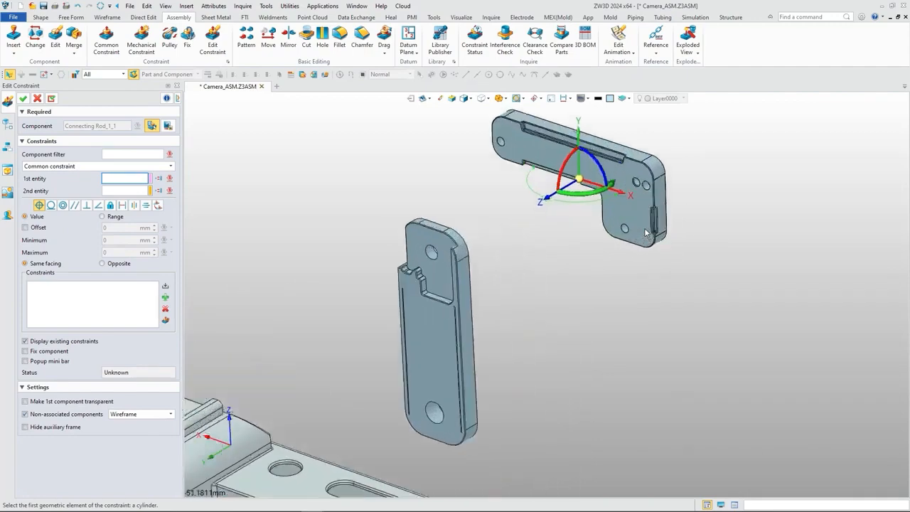
middle_drag(640, 238, 631, 251)
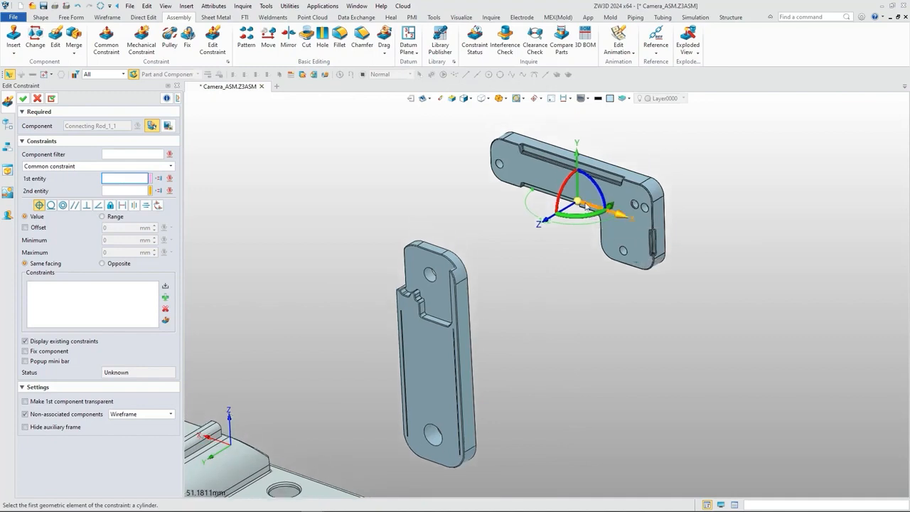
drag(584, 206, 403, 243)
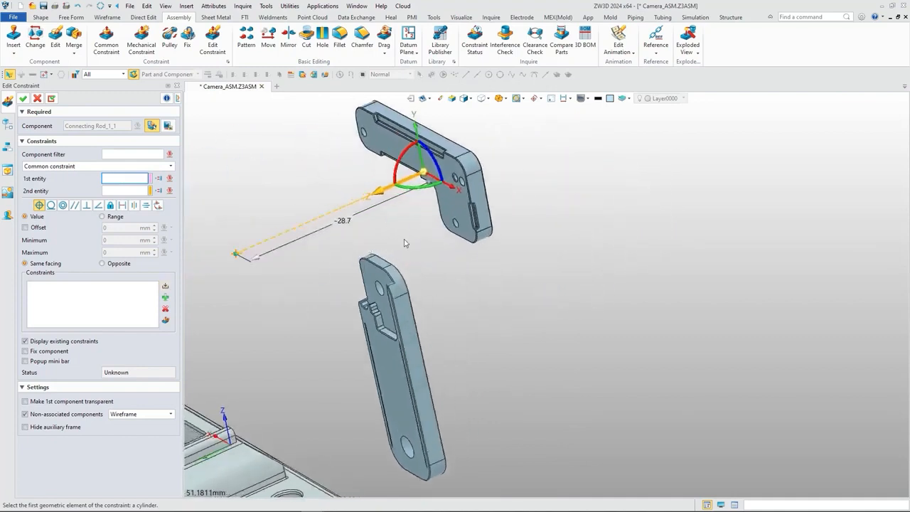
click(24, 99)
Add a coincident constraint with opposite facing between Connecting Rod_1's broad flat face and Connecting Rod_2's rear broad face.
click(107, 44)
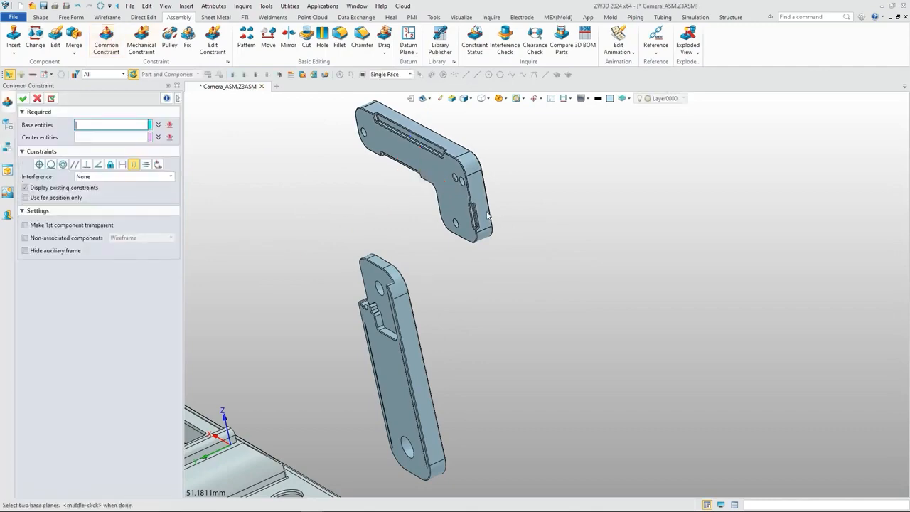
click(588, 170)
click(551, 276)
mouse_move(584, 242)
right_down()
mouse_move(551, 274)
mouse_move(585, 244)
right_up()
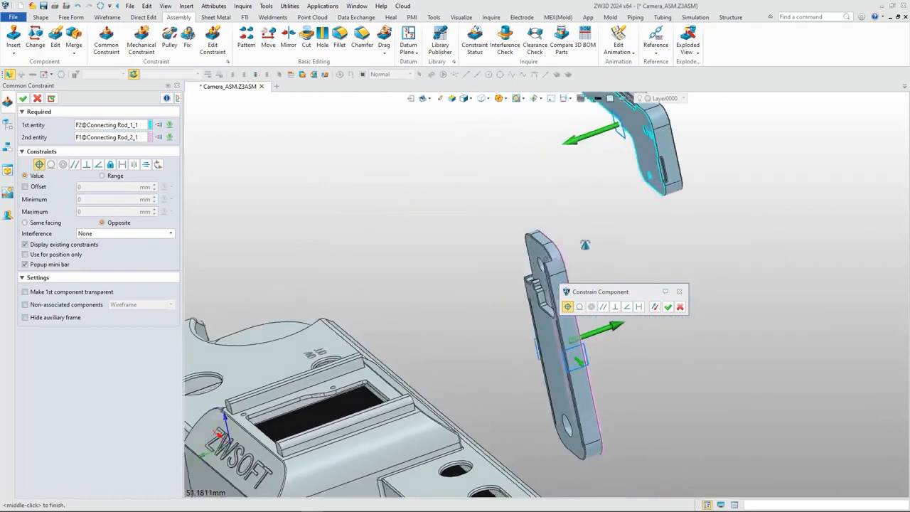
click(50, 99)
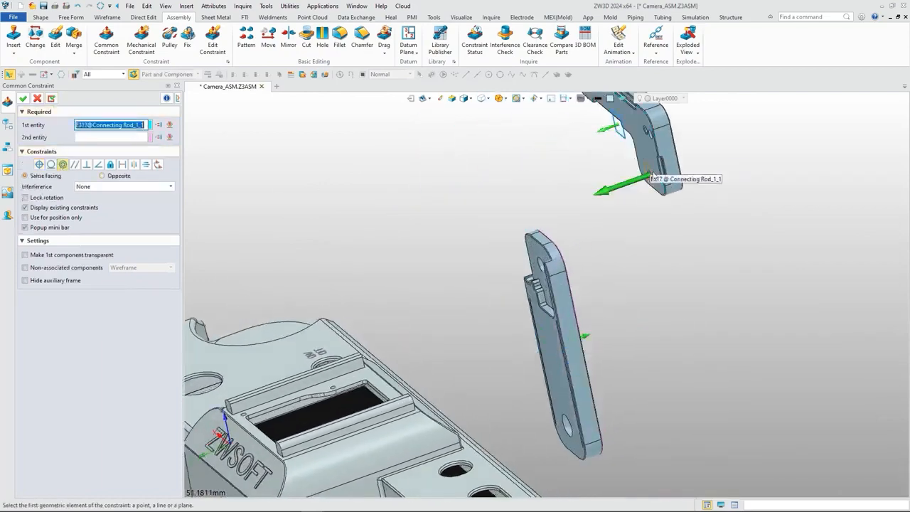
Add a concentric constraint with same facing between the hole in Connecting Rod_1's short leg and Connecting Rod_2's upper hole.
scroll(653, 177, up, 10)
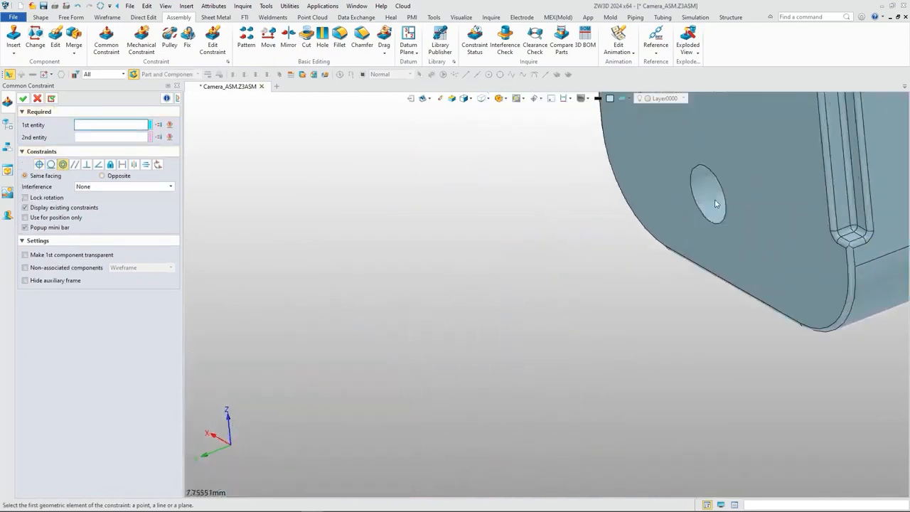
click(715, 204)
scroll(711, 206, down, 5)
scroll(419, 312, up, 5)
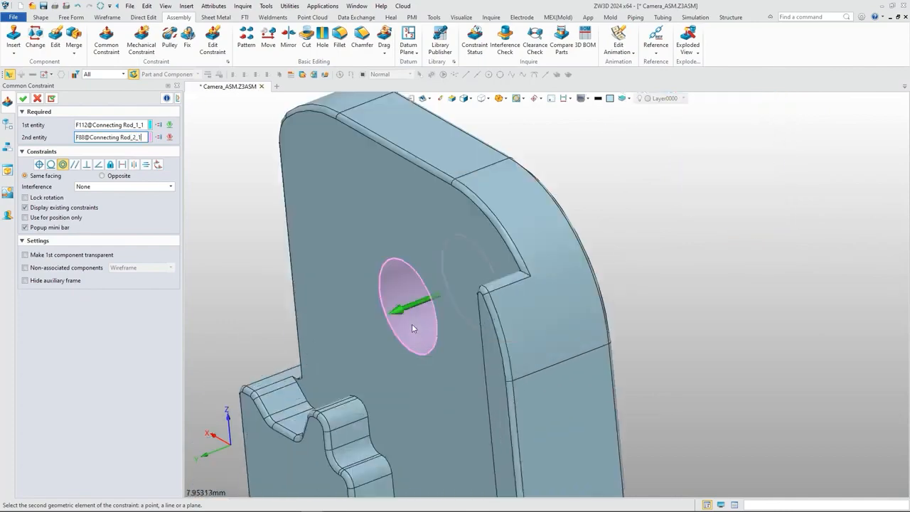
click(411, 323)
scroll(427, 229, down, 4)
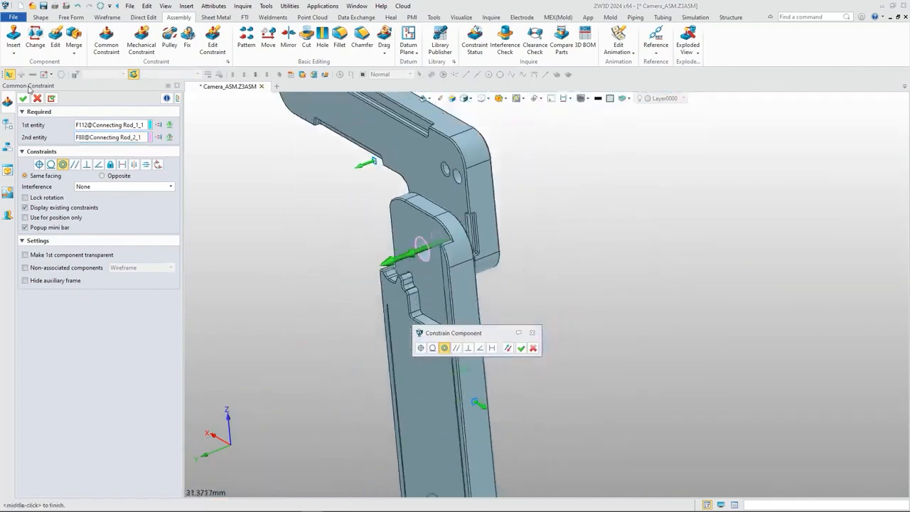
click(23, 98)
Swing Connecting Rod_1 slightly about its hinge with Connecting Rod_2 to test the joint's motion.
scroll(324, 227, down, 4)
scroll(320, 206, up, 3)
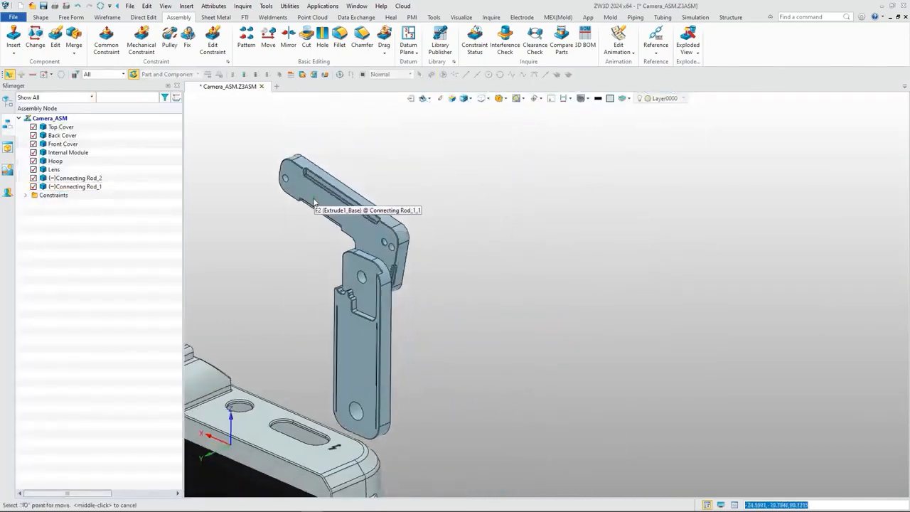
drag(314, 199, 307, 182)
scroll(284, 229, down, 3)
Insert Connecting Pin.Z3PRT with Points placement beside the two connecting rods, without adding constraints.
middle_drag(282, 235, 359, 232)
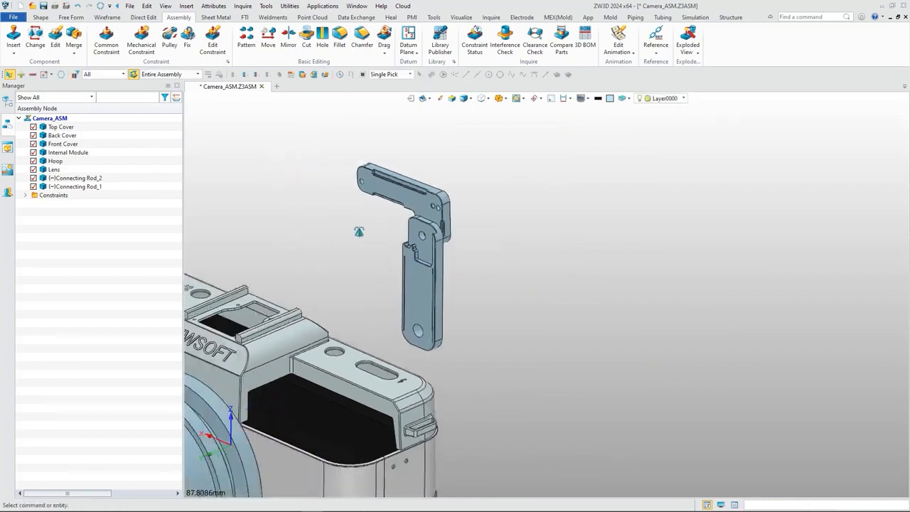
click(14, 37)
click(164, 140)
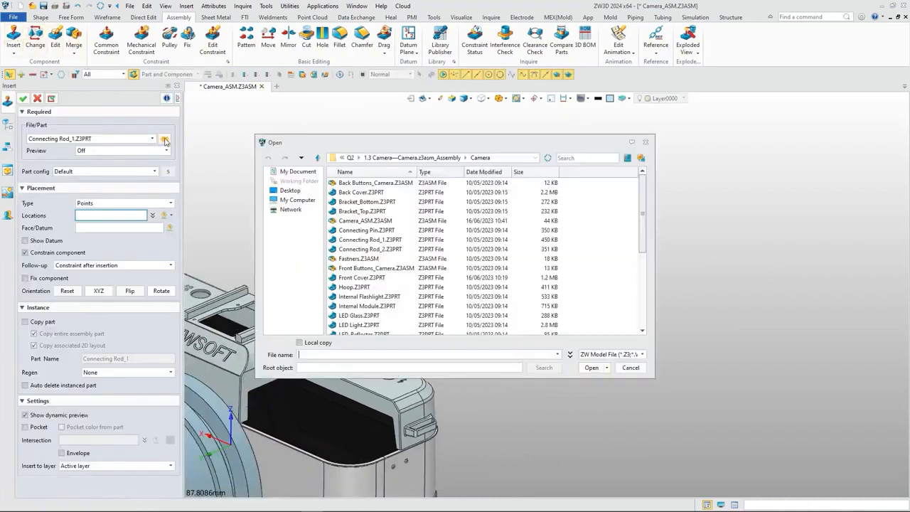
click(354, 229)
click(591, 367)
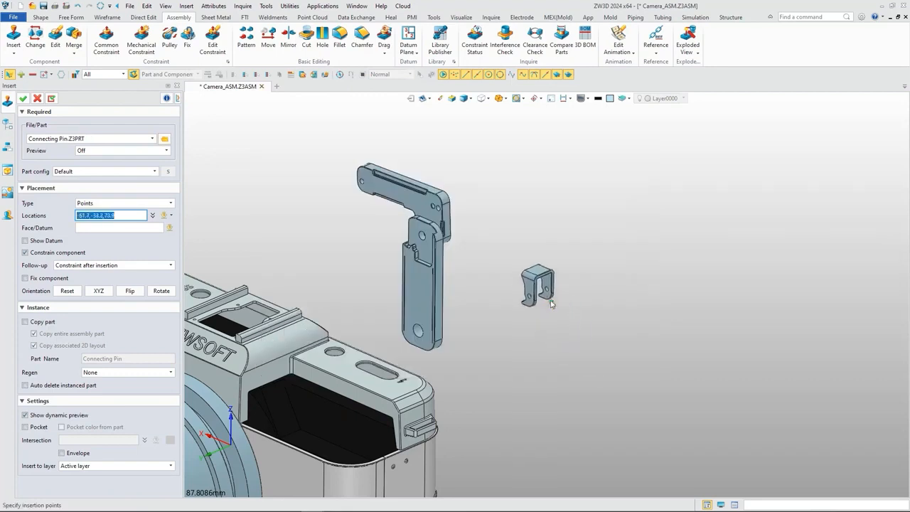
click(23, 99)
click(26, 100)
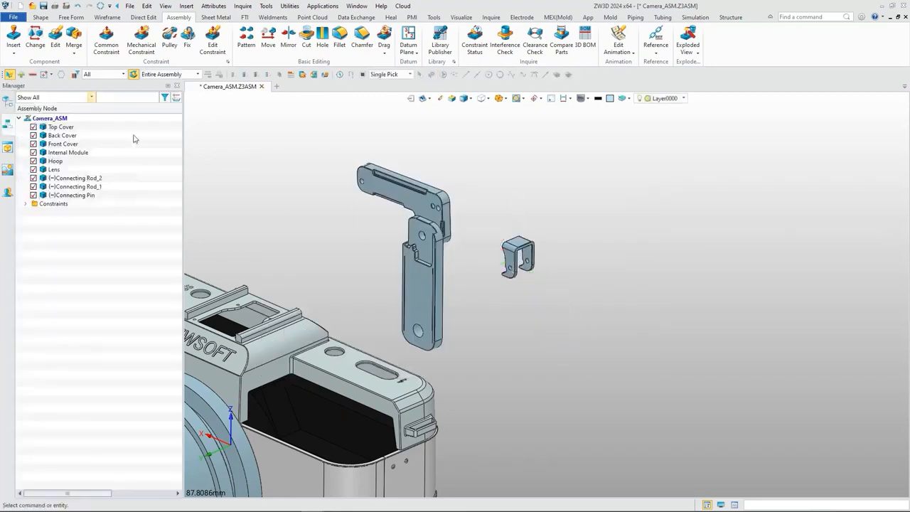
Add a concentric constraint with same facing between the hole in the Connecting Pin's leg and Connecting Rod_2's upper hole.
click(106, 41)
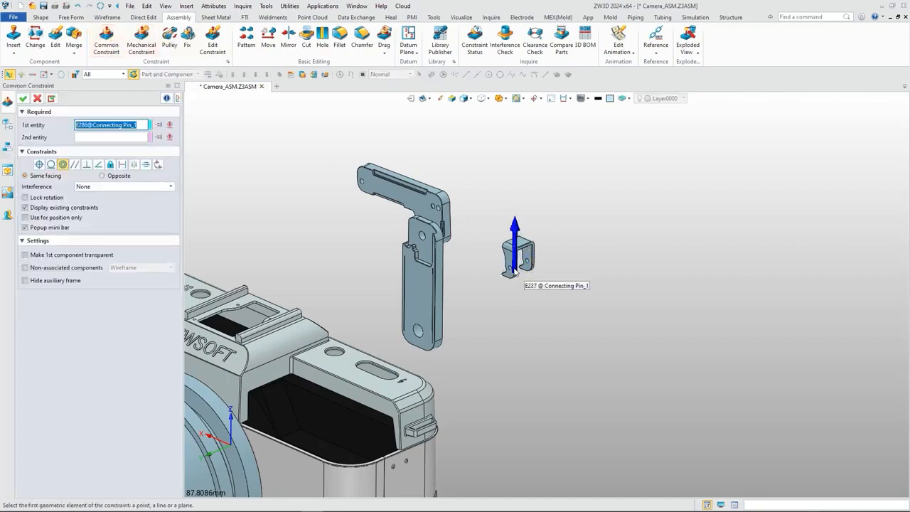
scroll(512, 274, up, 10)
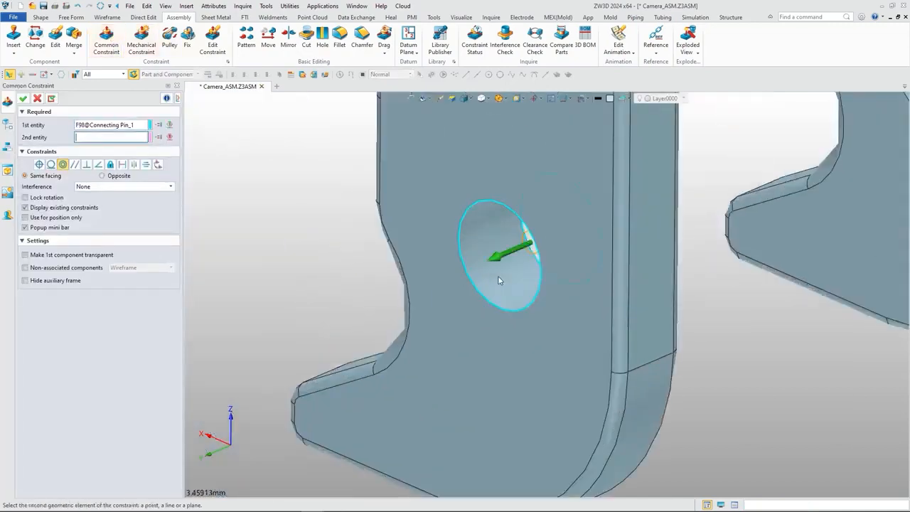
scroll(498, 277, down, 7)
middle_drag(426, 236, 665, 274)
scroll(335, 165, up, 5)
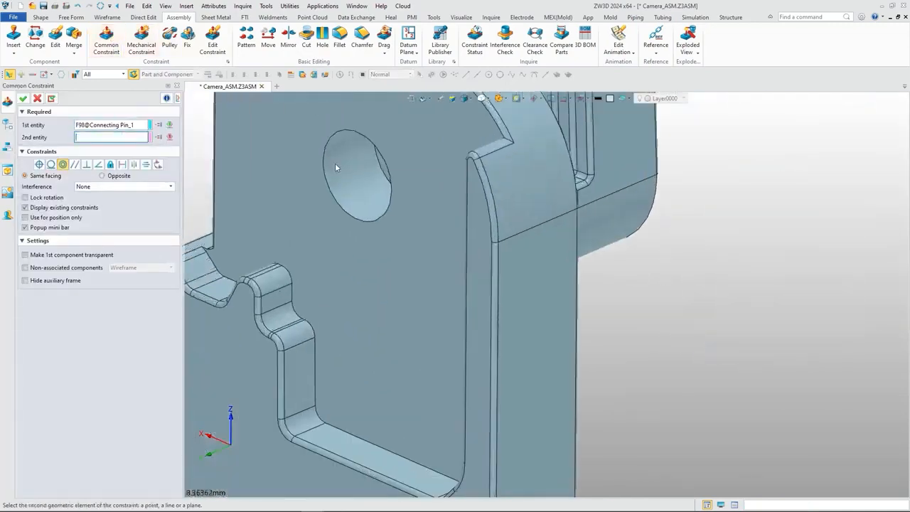
click(335, 165)
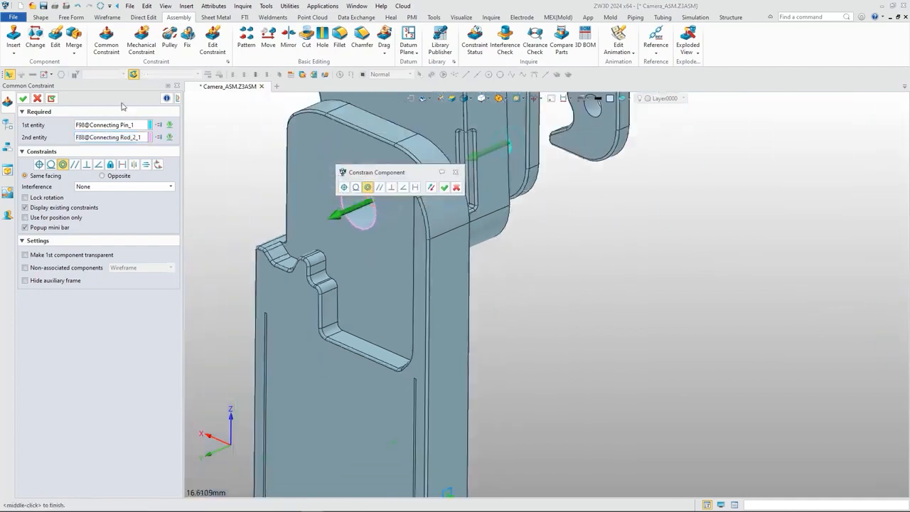
click(23, 99)
scroll(280, 163, down, 3)
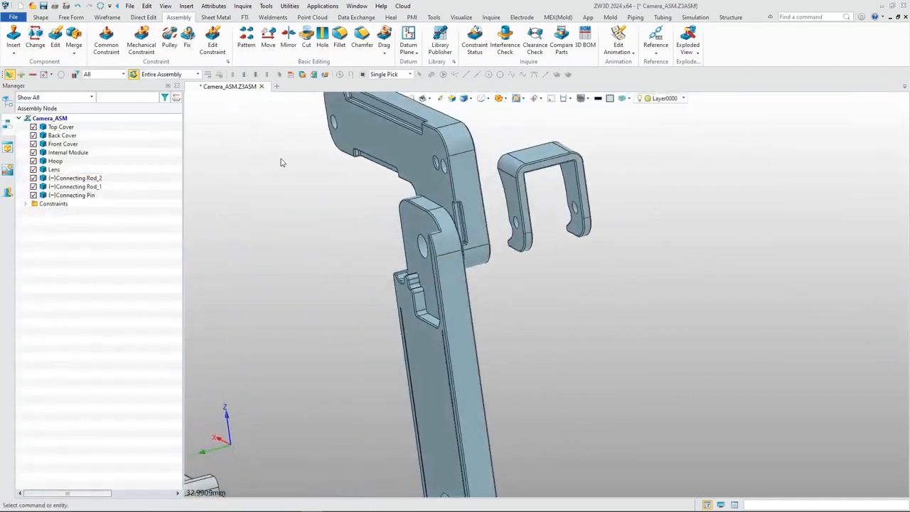
Add a center constraint with Connecting Rod_2's recessed face and Connecting Rod_1's outer face as base entities and the Connecting Pin's inner leg faces as center entities.
click(108, 45)
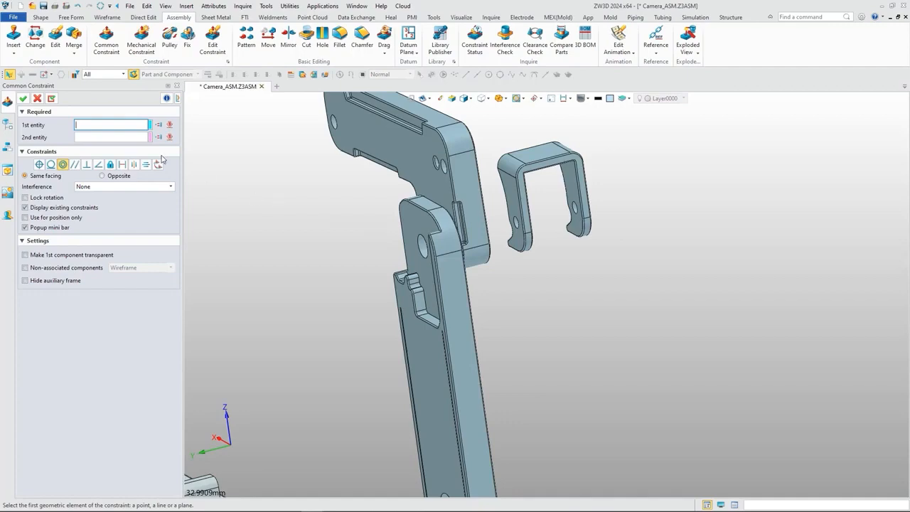
click(134, 164)
click(409, 228)
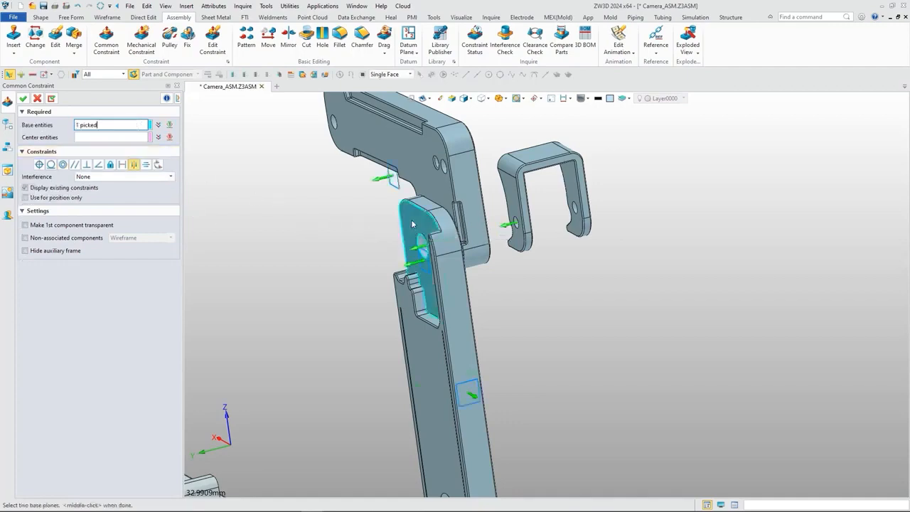
middle_drag(412, 225, 501, 211)
click(501, 211)
scroll(574, 213, up, 4)
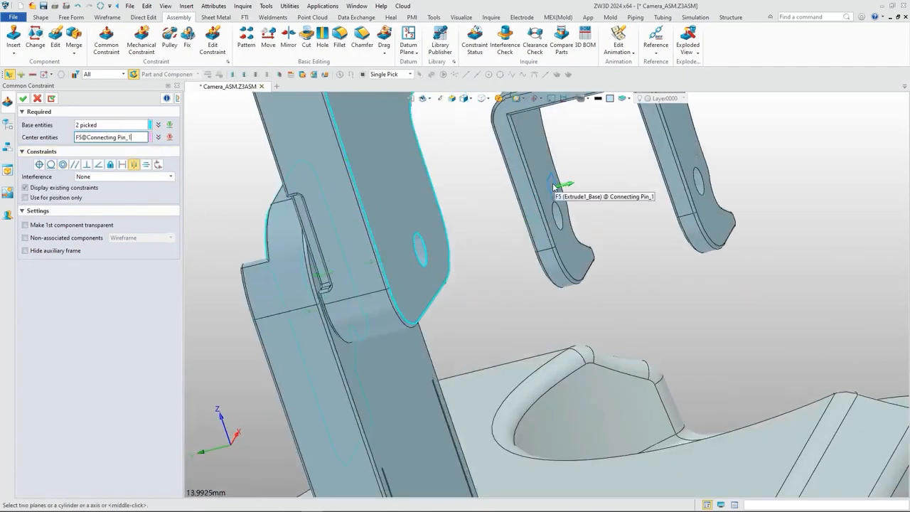
click(541, 174)
mouse_move(455, 202)
right_down()
mouse_move(448, 206)
mouse_move(464, 205)
right_up()
scroll(464, 206, up, 3)
click(463, 201)
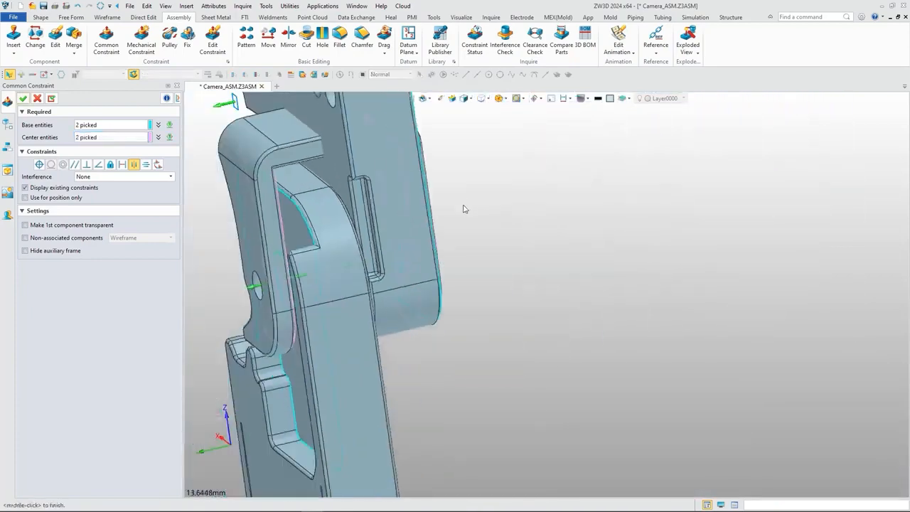
click(25, 99)
Add a parallel constraint with same facing between the Front Cover's upper rim face and the narrow side face of the Connecting Pin's leg.
click(106, 40)
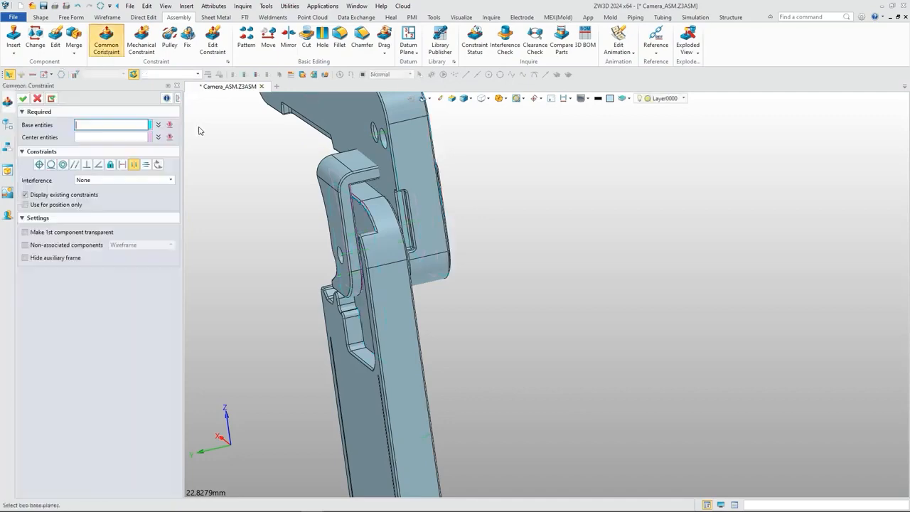
click(75, 165)
scroll(351, 235, down, 7)
middle_drag(267, 438, 422, 347)
click(422, 347)
right_drag(422, 347, 421, 380)
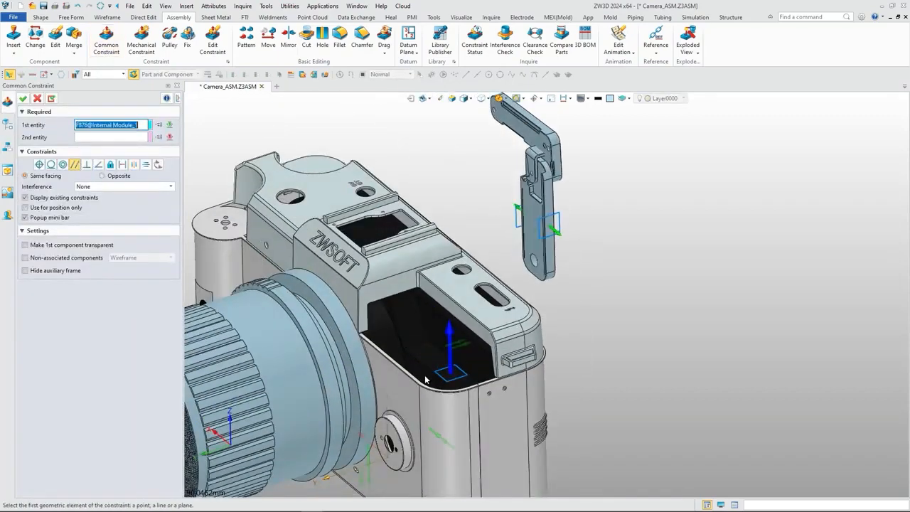
scroll(410, 384, up, 7)
click(410, 382)
scroll(410, 384, down, 6)
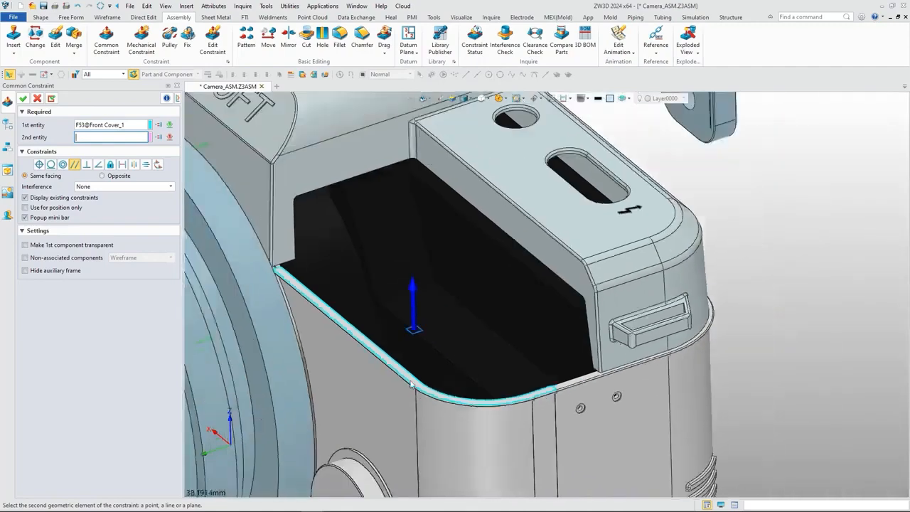
scroll(533, 174, up, 6)
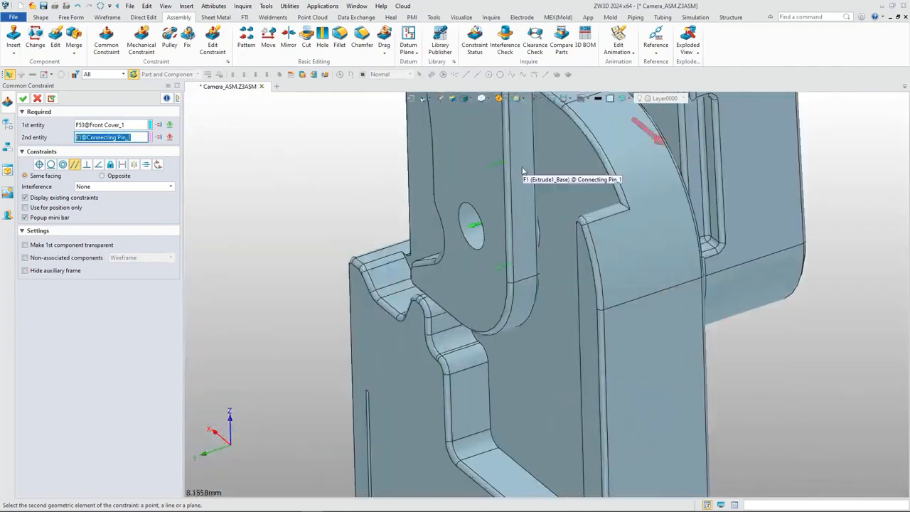
click(521, 166)
scroll(440, 220, down, 3)
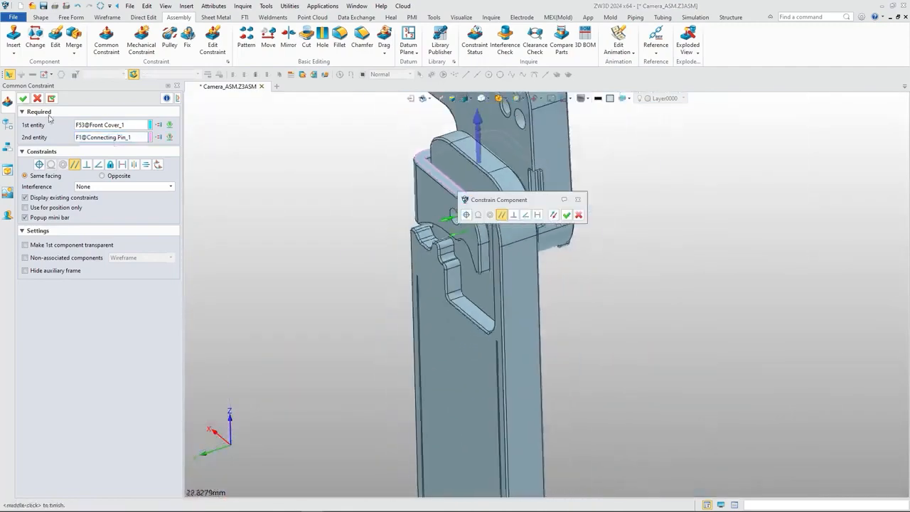
click(23, 98)
Insert Internal Flashlight.Z3PRT with Points placement above the camera body beside the connecting rods, without adding constraints.
scroll(316, 249, down, 3)
middle_drag(315, 261, 344, 271)
scroll(363, 281, down, 5)
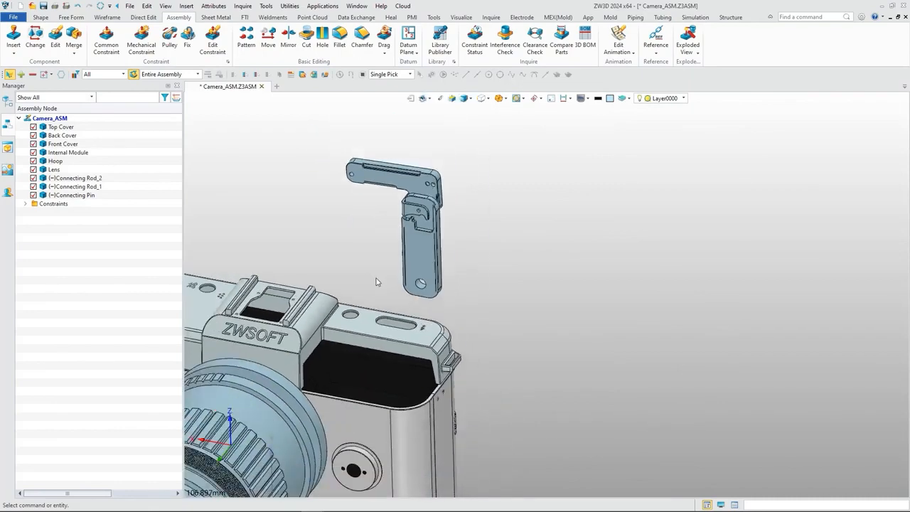
click(12, 39)
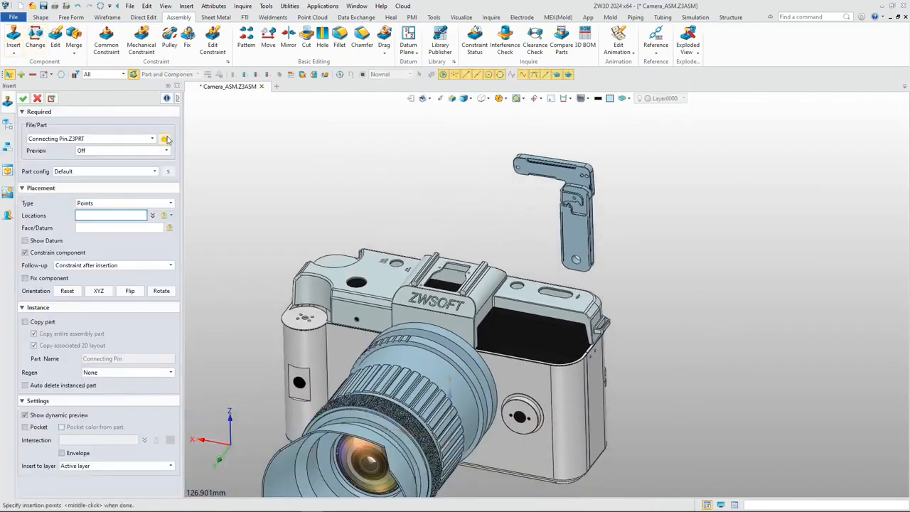
scroll(462, 244, down, 2)
double_click(462, 239)
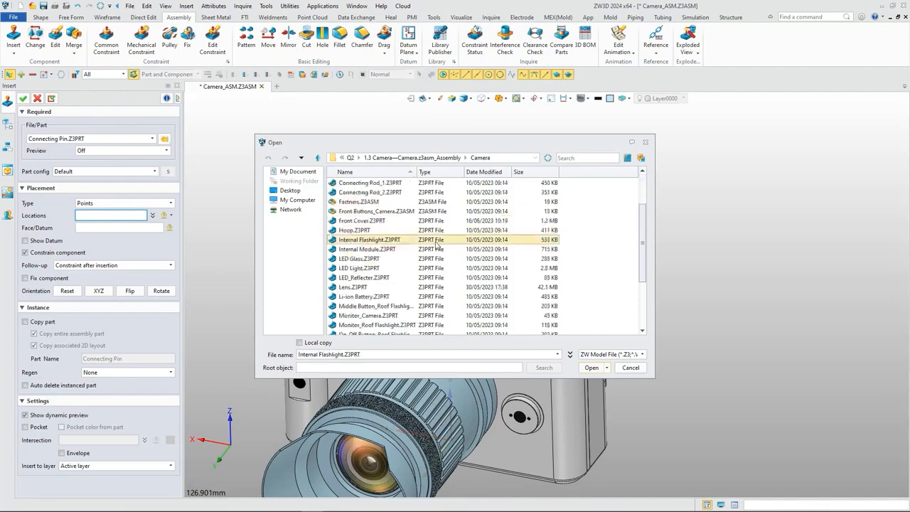
click(605, 233)
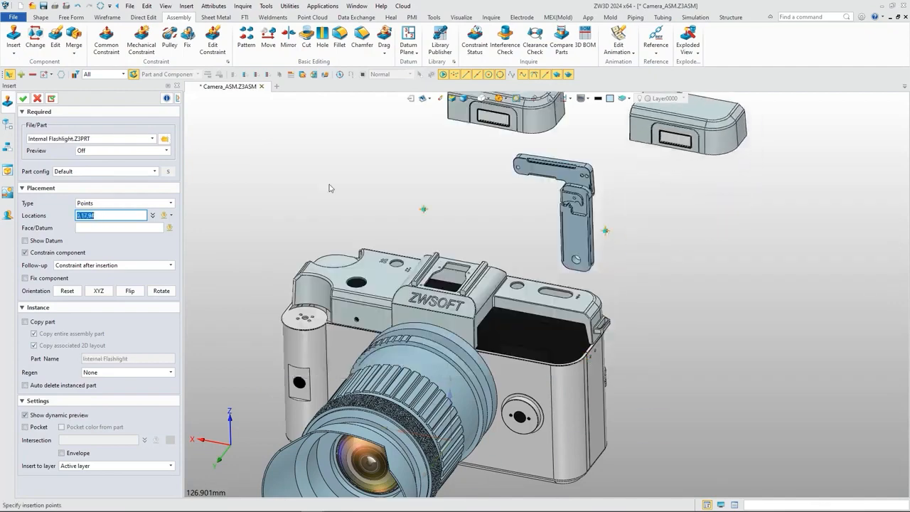
click(23, 99)
click(23, 99)
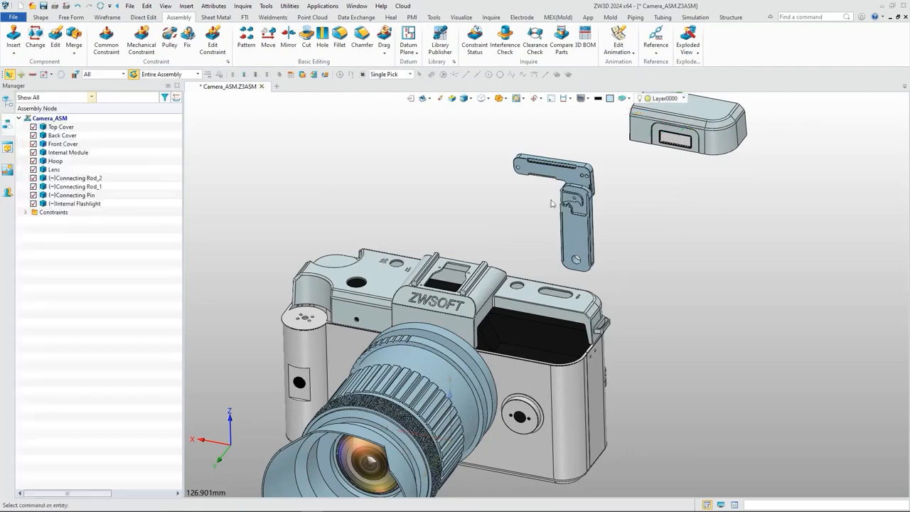
Add a concentric constraint between the hole inside the Internal Flashlight and the small hole at the free end of Connecting Rod_1.
middle_drag(687, 213, 618, 272)
right_drag(617, 272, 622, 188)
middle_drag(622, 188, 554, 302)
right_drag(554, 301, 534, 273)
click(106, 45)
scroll(525, 204, up, 5)
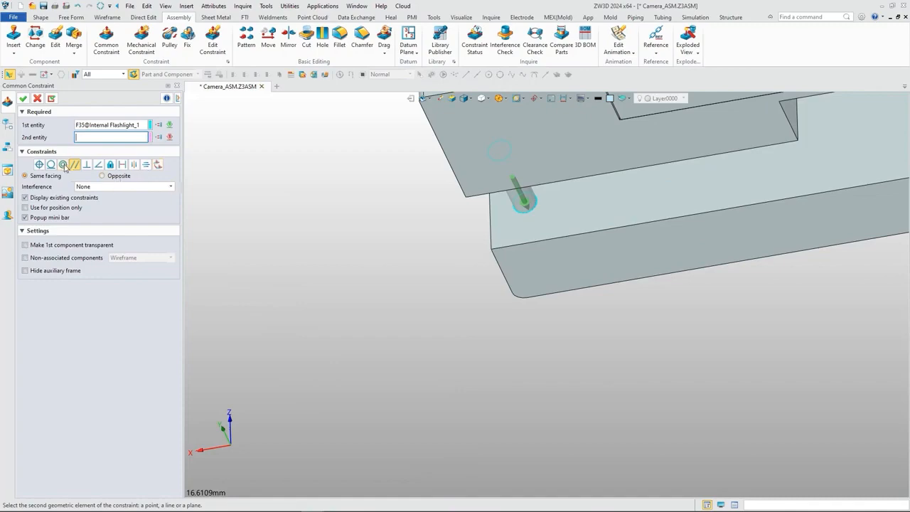
click(64, 166)
scroll(423, 265, down, 9)
middle_drag(425, 265, 544, 175)
scroll(379, 357, up, 2)
right_drag(381, 359, 391, 404)
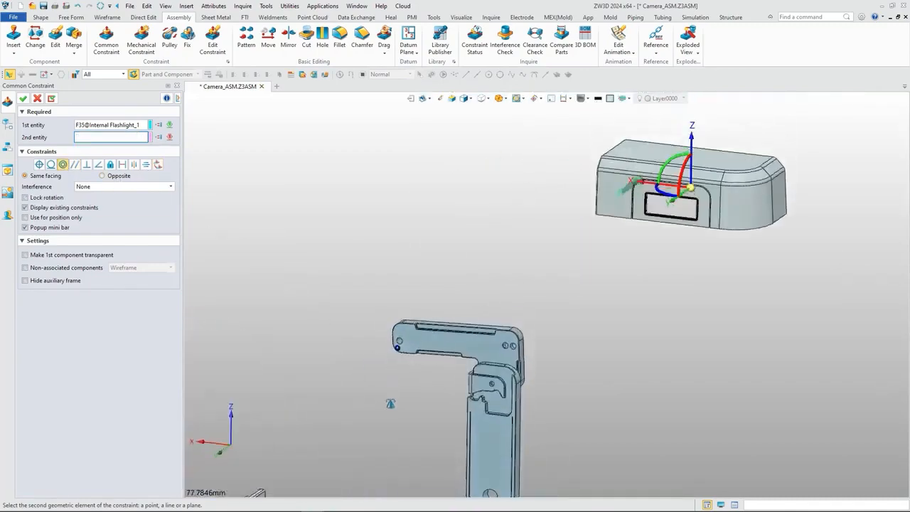
scroll(402, 340, up, 6)
click(395, 294)
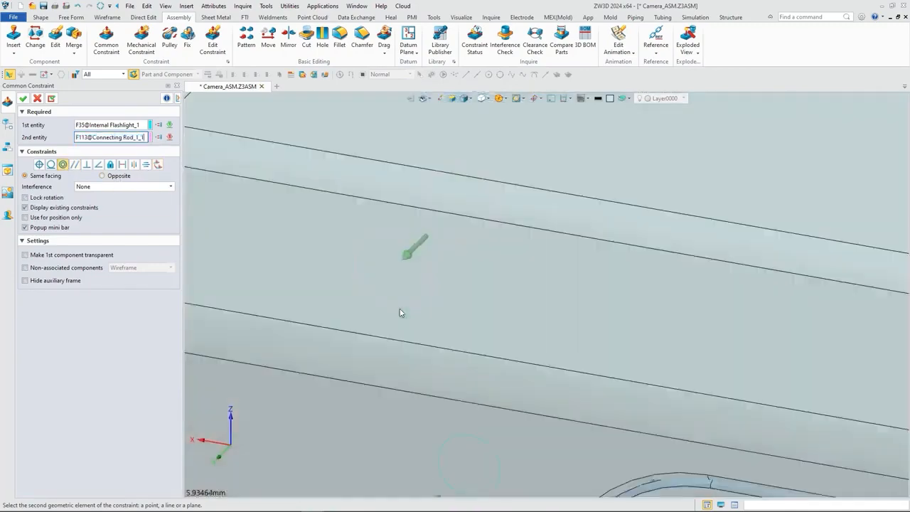
scroll(344, 238, down, 6)
click(51, 98)
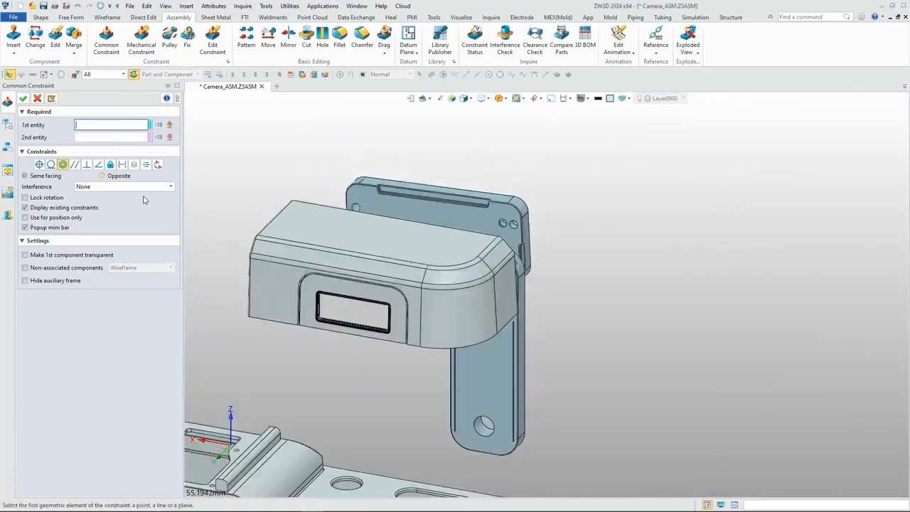
Add a center constraint with Connecting Rod_1's two side faces as base entities and the Internal Flashlight's inner slot faces as center entities.
right_drag(445, 313, 483, 231)
click(132, 165)
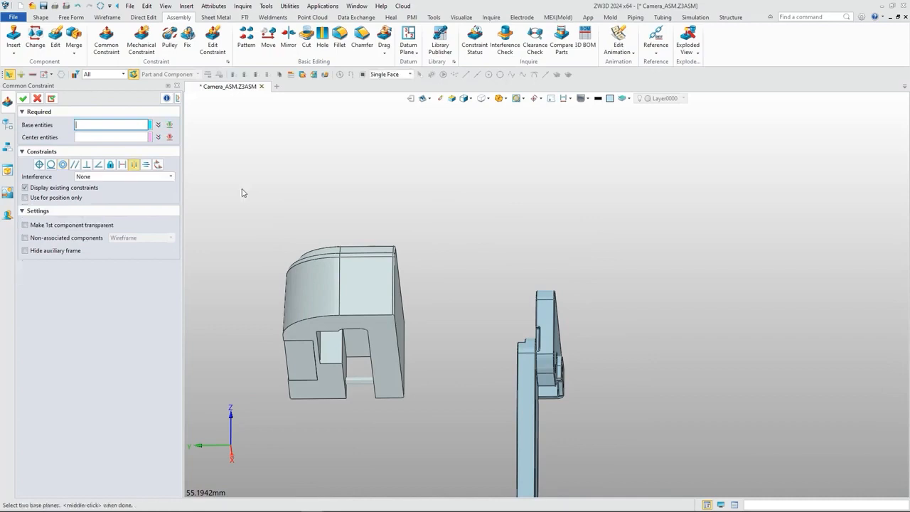
right_drag(426, 295, 604, 285)
click(572, 288)
click(604, 285)
scroll(589, 289, down, 3)
right_drag(506, 305, 525, 275)
scroll(445, 269, up, 5)
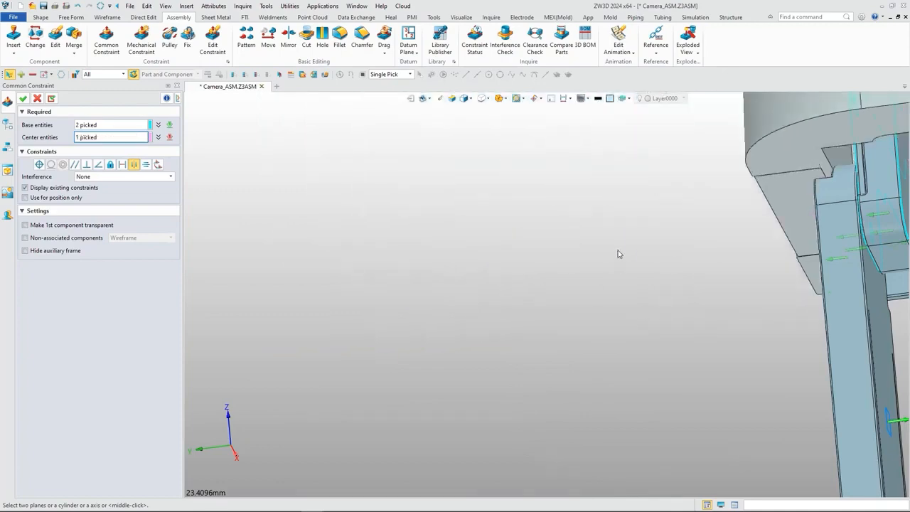
right_drag(341, 191, 644, 208)
scroll(647, 202, up, 5)
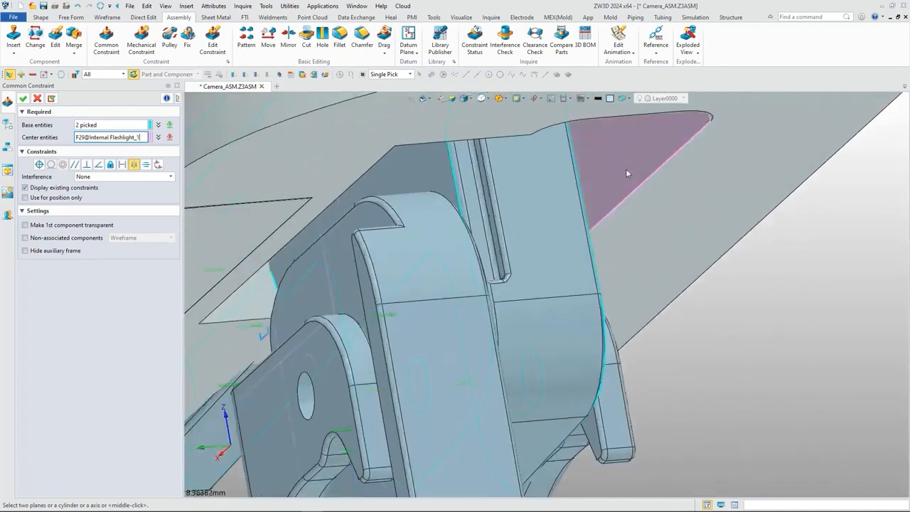
click(626, 170)
scroll(639, 233, down, 2)
scroll(636, 238, down, 4)
right_drag(634, 241, 697, 242)
click(22, 100)
Move the Internal Flashlight freely to test how it travels with the connecting rods.
scroll(310, 276, down, 5)
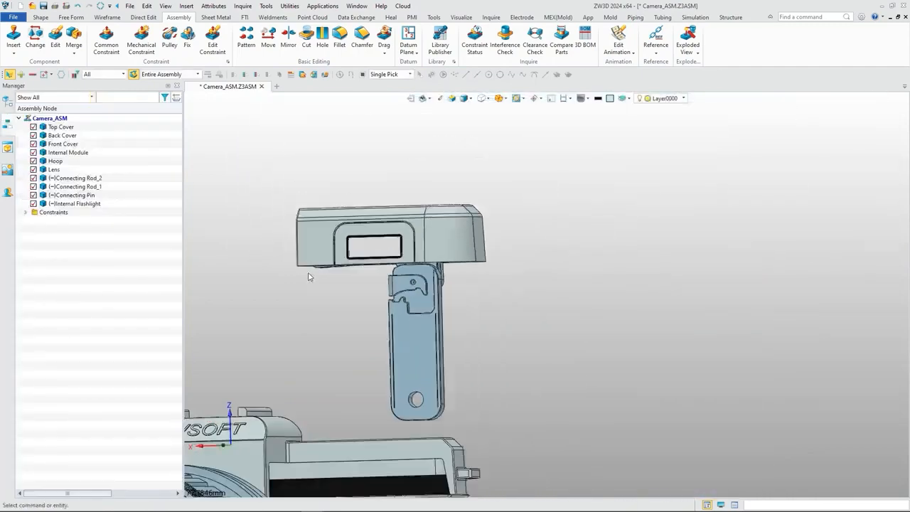
right_drag(310, 276, 307, 297)
drag(422, 234, 420, 230)
click(420, 229)
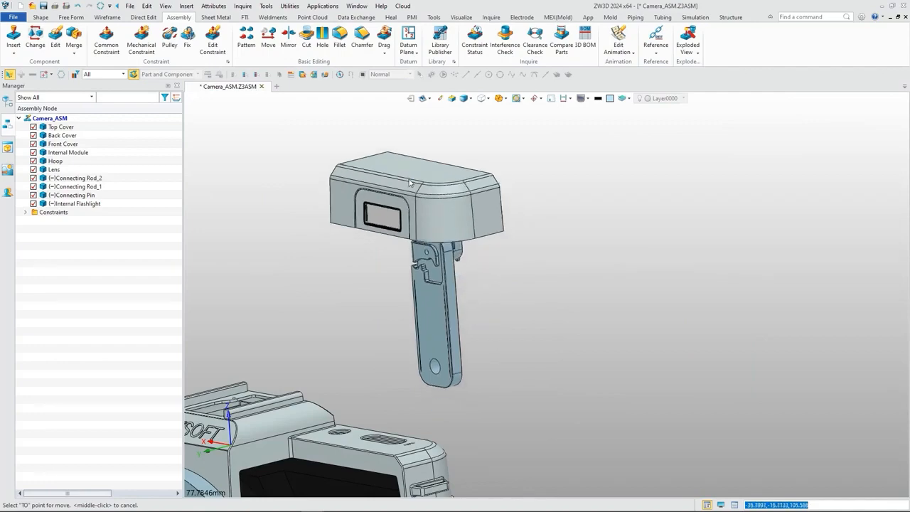
right_drag(606, 188, 353, 178)
scroll(590, 198, down, 3)
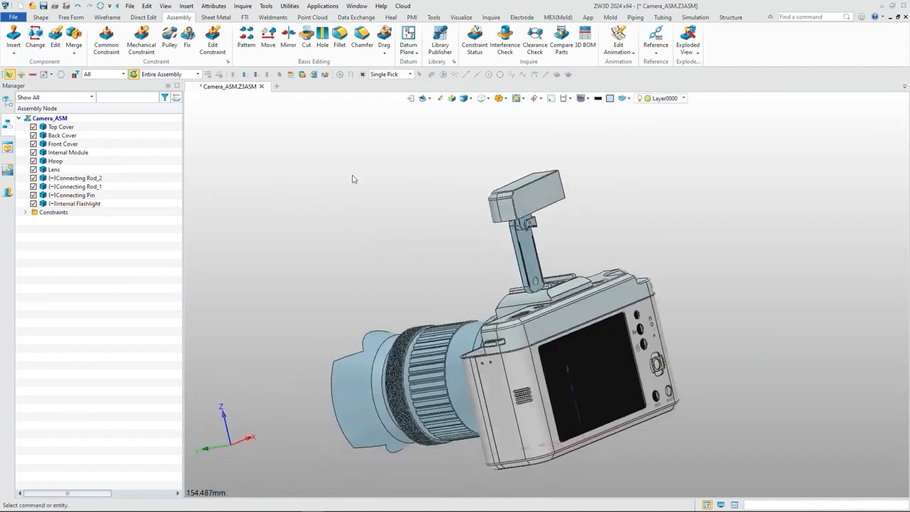
Add a coincident constraint between the Internal Flashlight's flat rear face and the Top Cover's front-facing face around the flashlight recess.
click(106, 41)
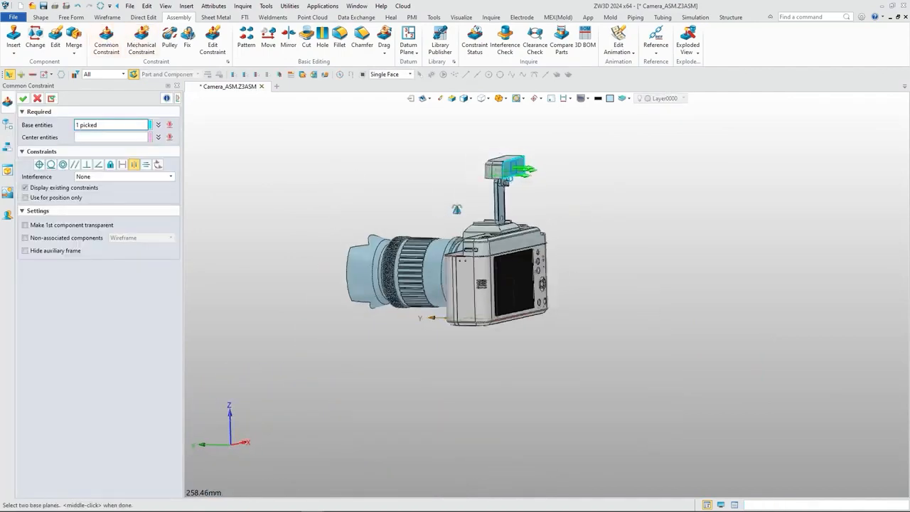
click(39, 164)
click(504, 174)
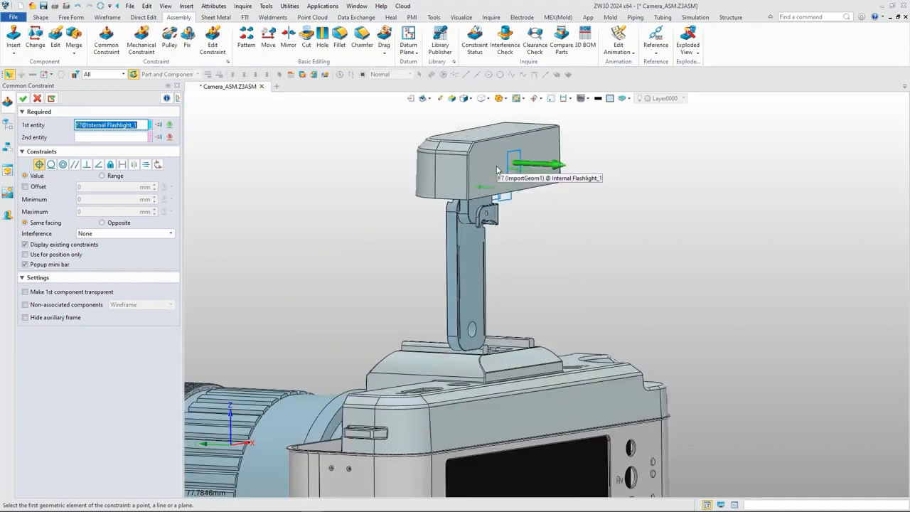
click(540, 264)
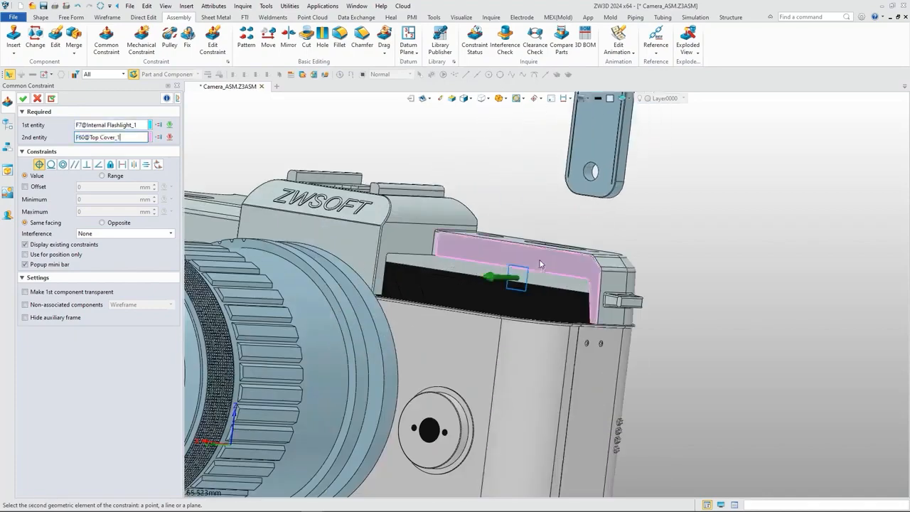
click(51, 98)
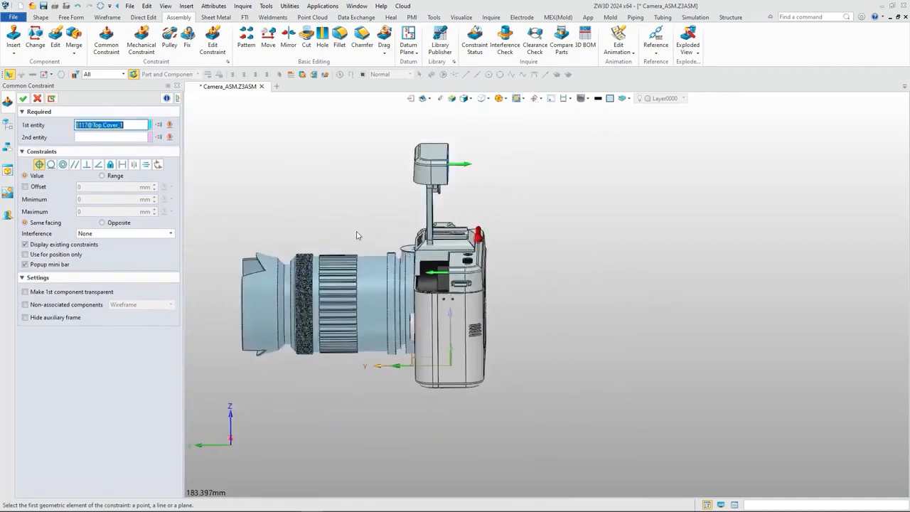
Add an opposite-facing coincident constraint between the Internal Flashlight's bottom face and the Front Cover's upper rim, with a range offset from 0 to 25 mm.
click(75, 164)
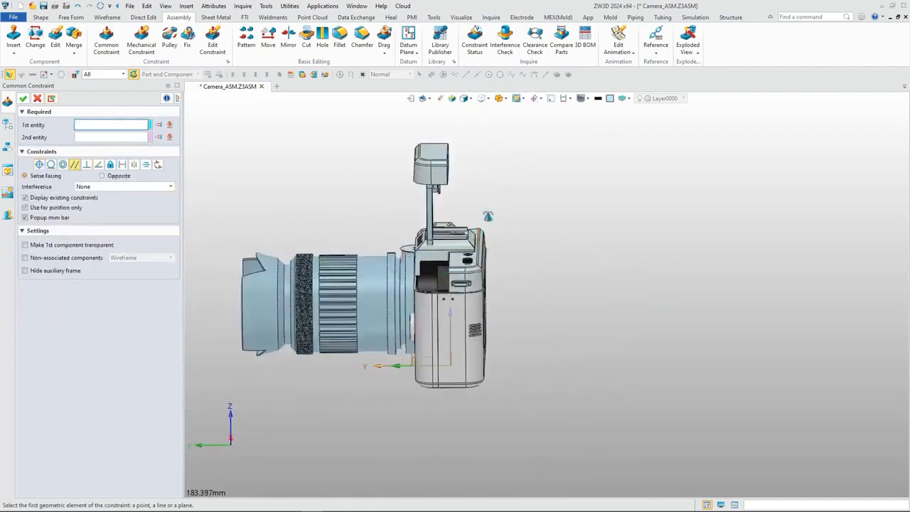
click(441, 157)
scroll(455, 148, down, 4)
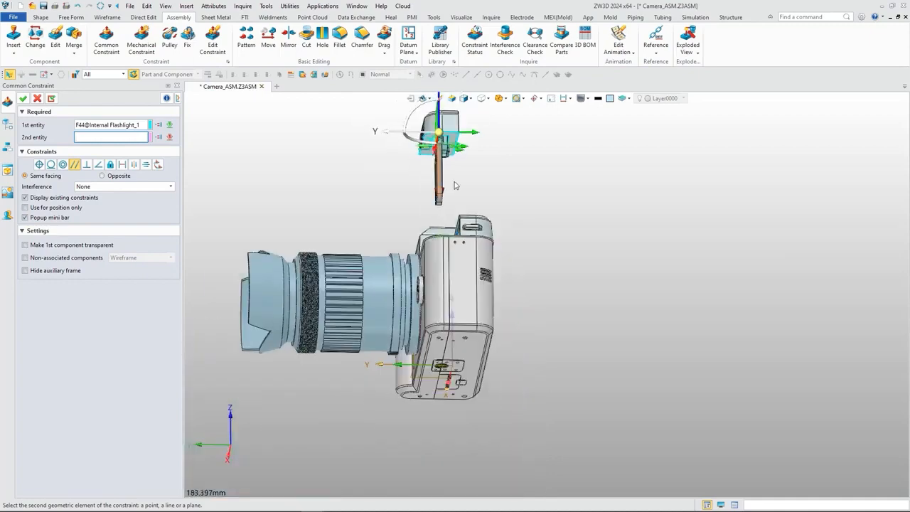
right_drag(455, 185, 479, 305)
scroll(467, 341, up, 9)
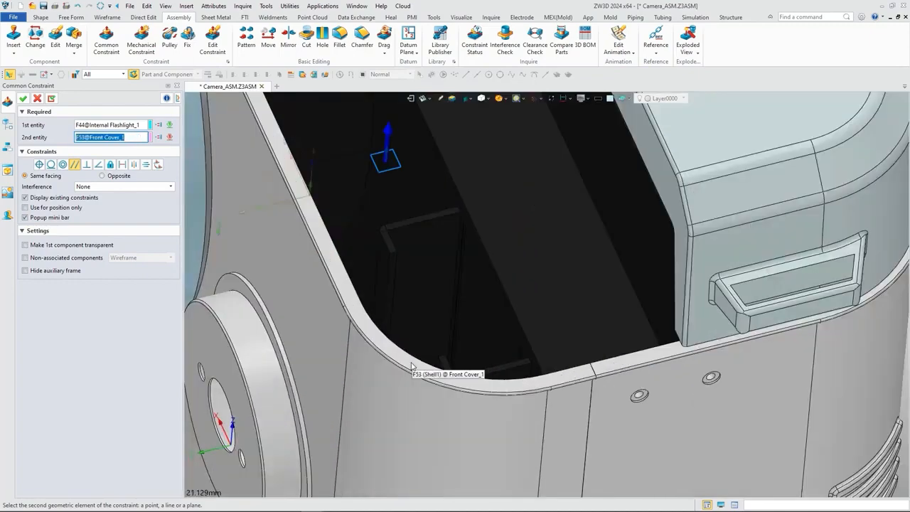
click(411, 366)
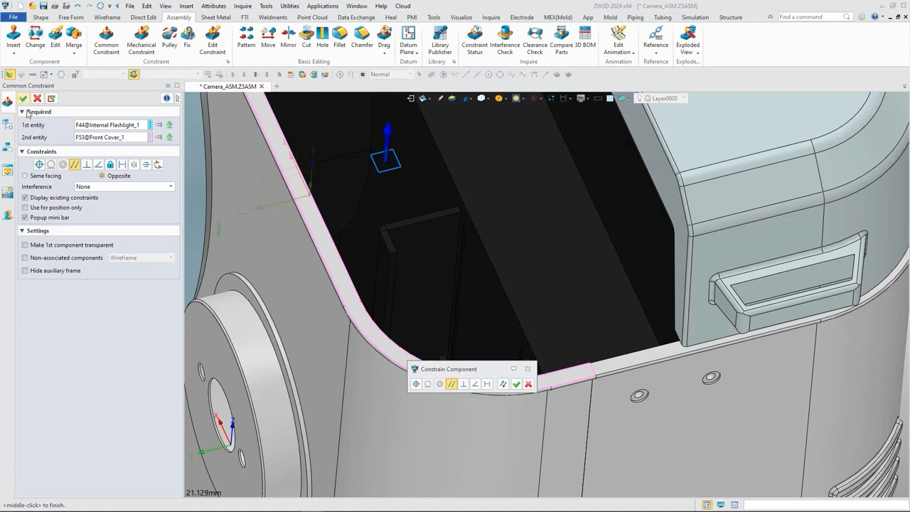
click(39, 164)
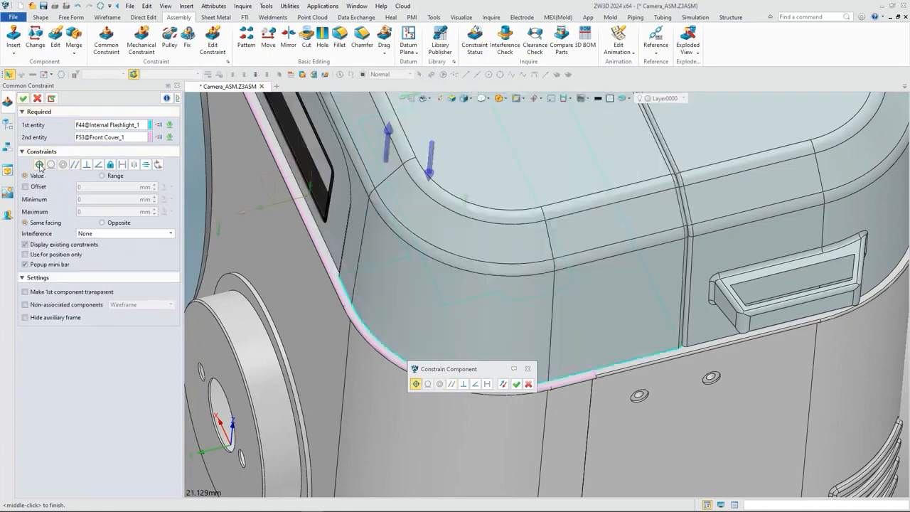
click(26, 187)
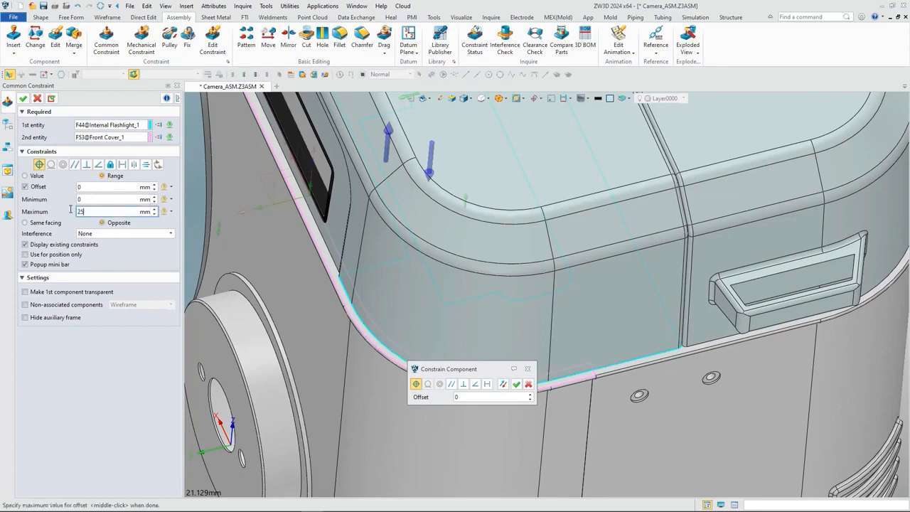
click(25, 100)
Move the Internal Flashlight upward from the camera body to test its limited travel.
scroll(234, 205, down, 5)
right_drag(286, 278, 346, 246)
scroll(345, 246, down, 4)
middle_drag(346, 246, 564, 278)
drag(585, 231, 628, 157)
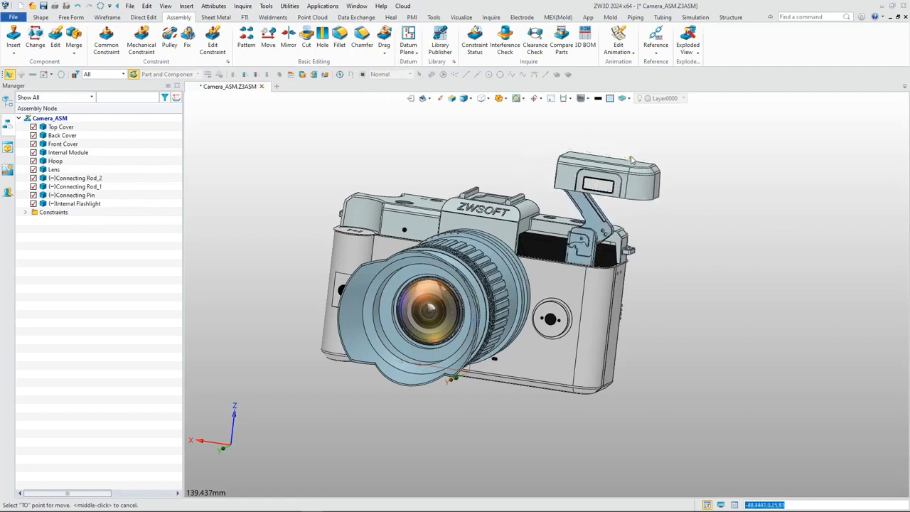
middle_drag(680, 215, 658, 222)
Add an angle constraint between Connecting Rod_1's long narrow edge face and the Front Cover's upper rim, with a range from -90 to 0 degrees.
click(105, 50)
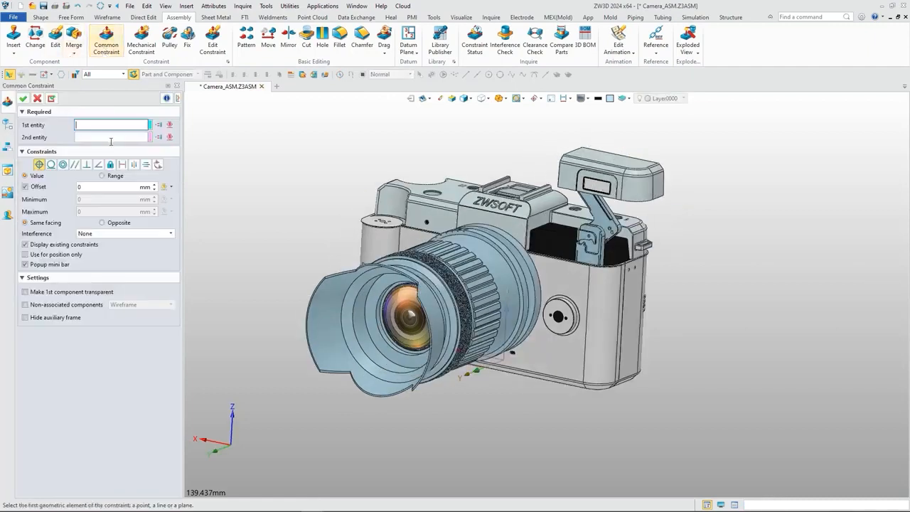
click(98, 164)
scroll(617, 220, up, 5)
click(626, 220)
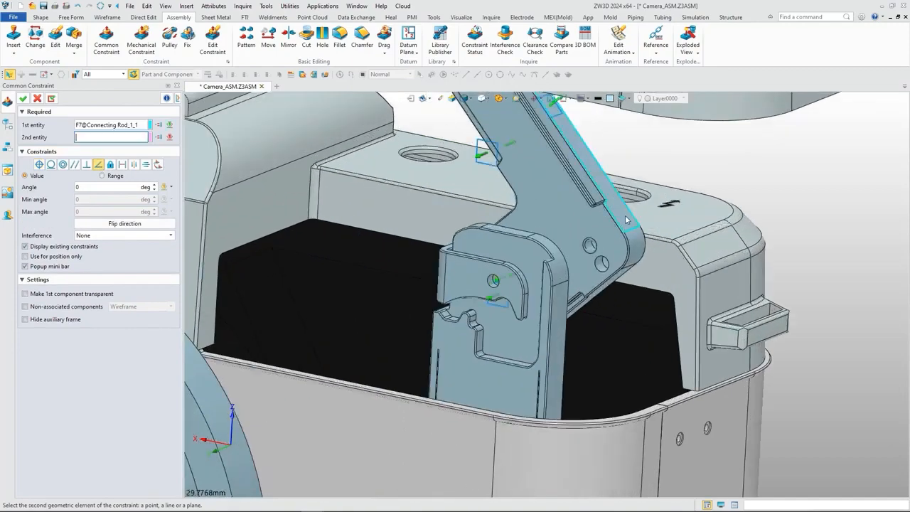
scroll(617, 409, up, 6)
click(658, 409)
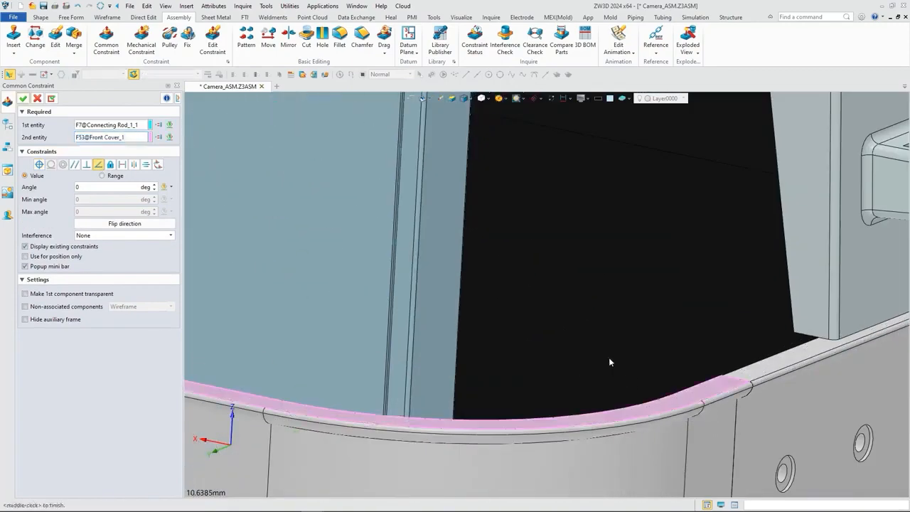
scroll(587, 354, down, 5)
scroll(584, 356, down, 3)
right_drag(585, 356, 506, 351)
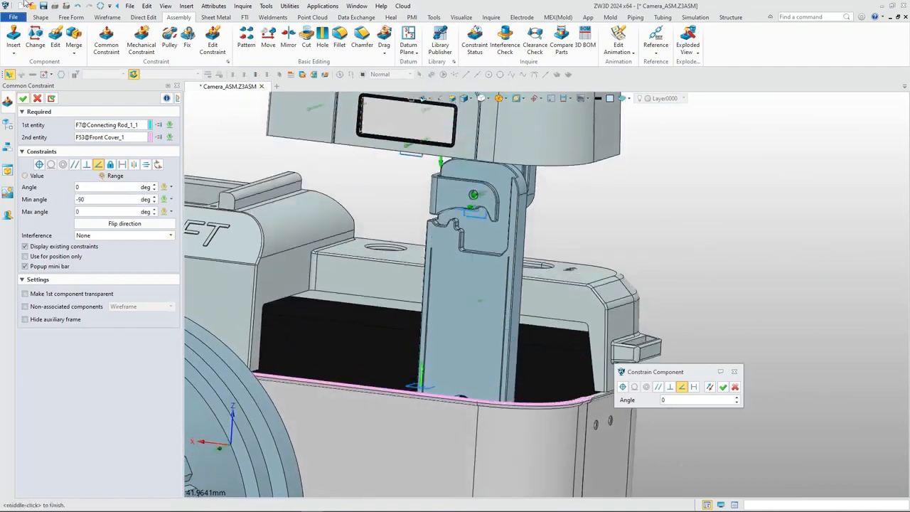
click(23, 99)
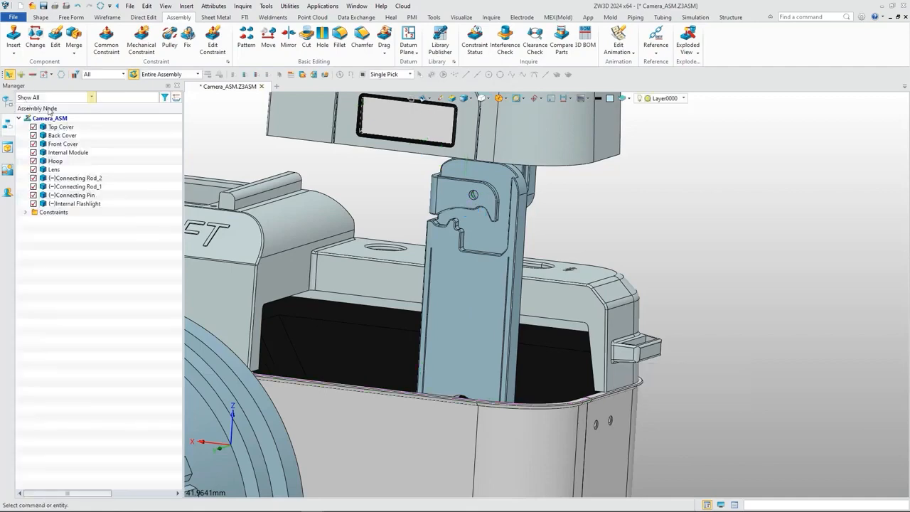
Move the Internal Flashlight down and up to test its folding and pop-up motion on the connecting rods.
scroll(608, 373, down, 4)
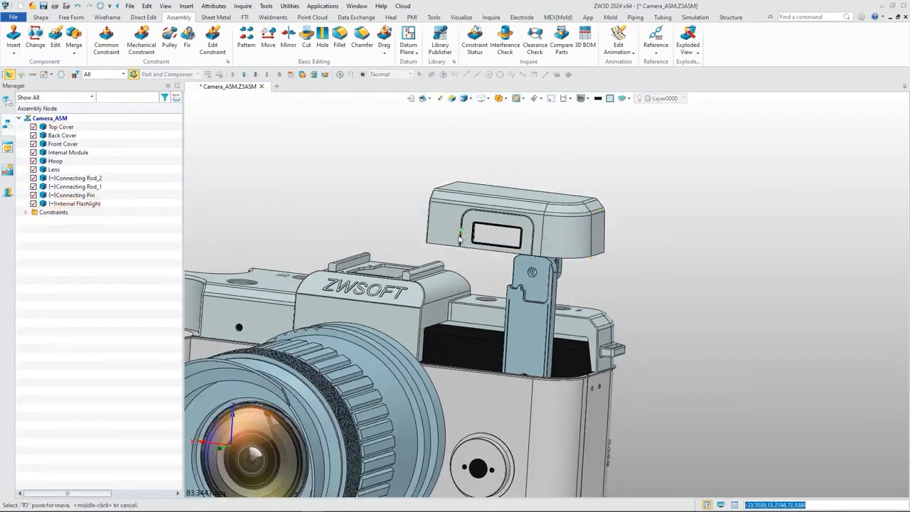
drag(459, 239, 464, 414)
drag(453, 346, 640, 267)
scroll(640, 267, down, 4)
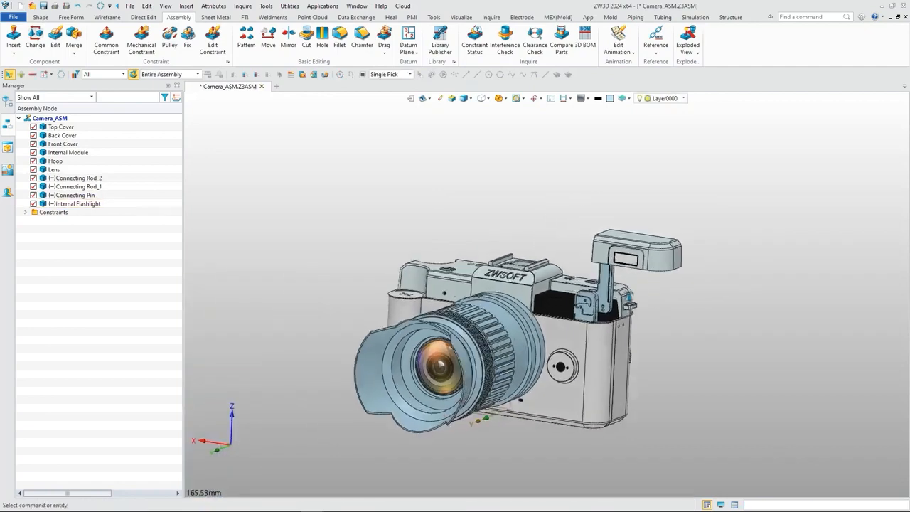
right_drag(628, 297, 621, 300)
drag(600, 249, 586, 291)
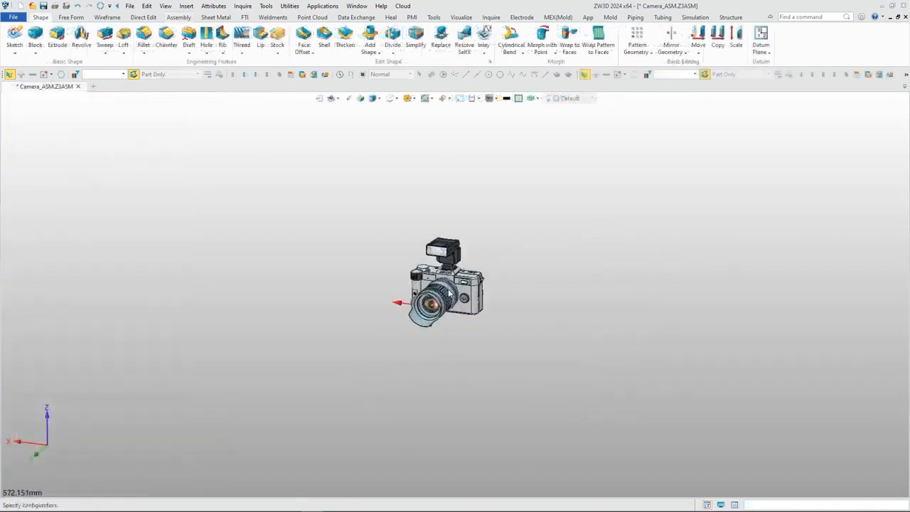
scroll(448, 293, up, 5)
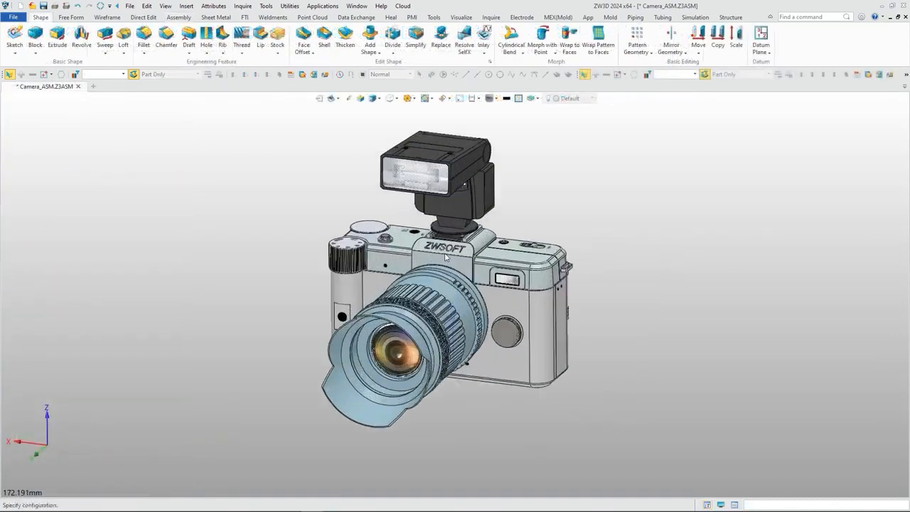
middle_drag(525, 323, 137, 309)
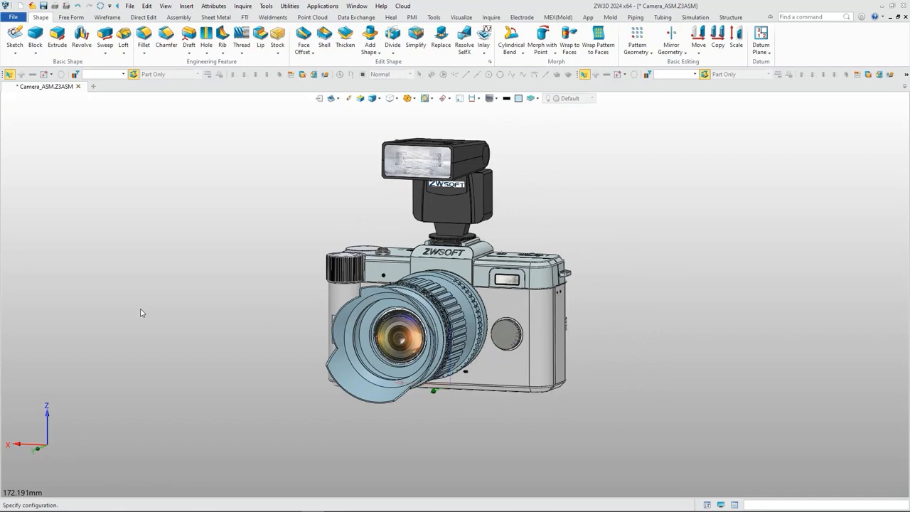